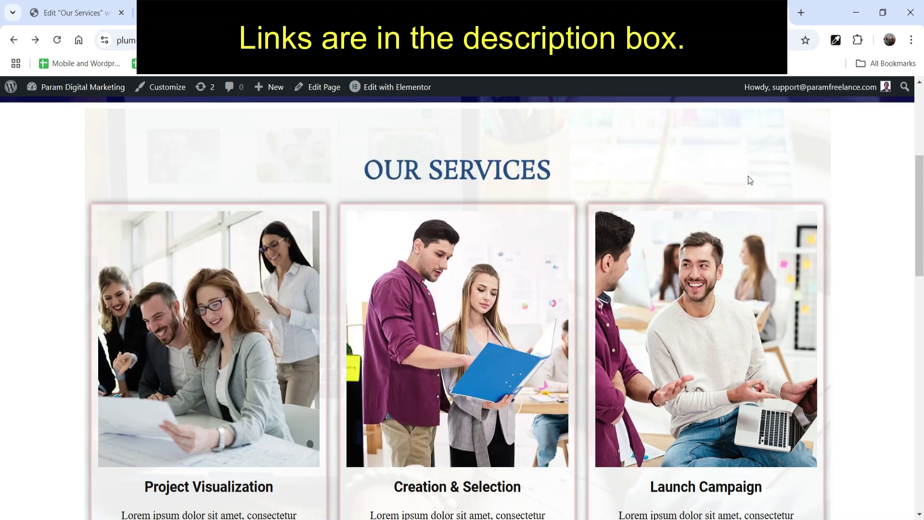
- Go from the Our Services page to the site's admin area and open the list of all pages
scroll(860, 311, down, 5)
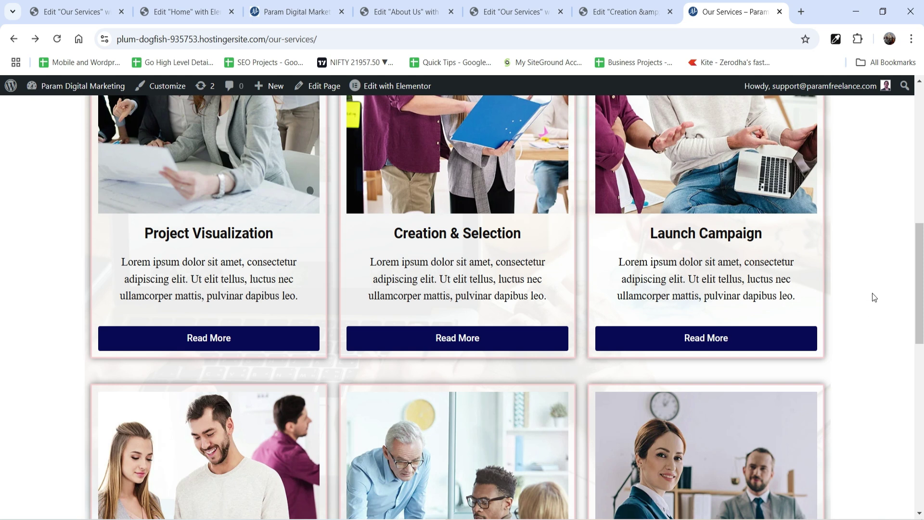
scroll(875, 297, up, 8)
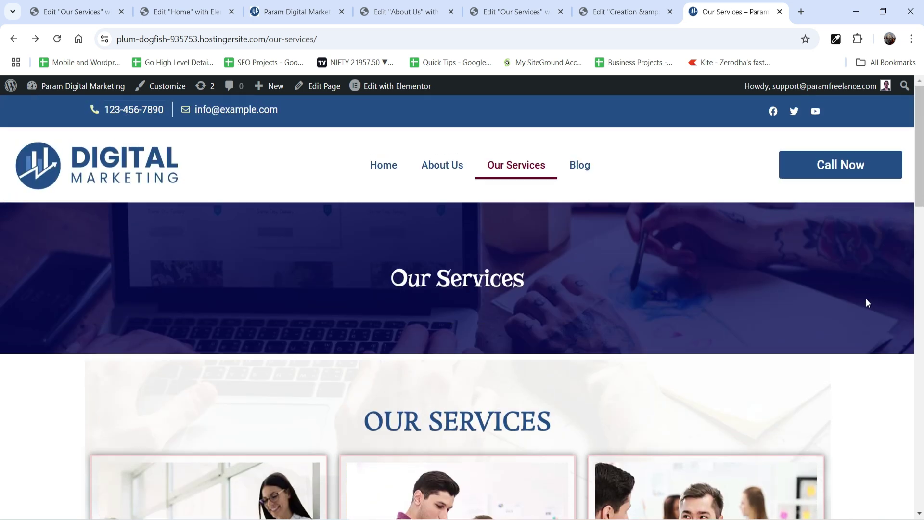
mouse_move(70, 88)
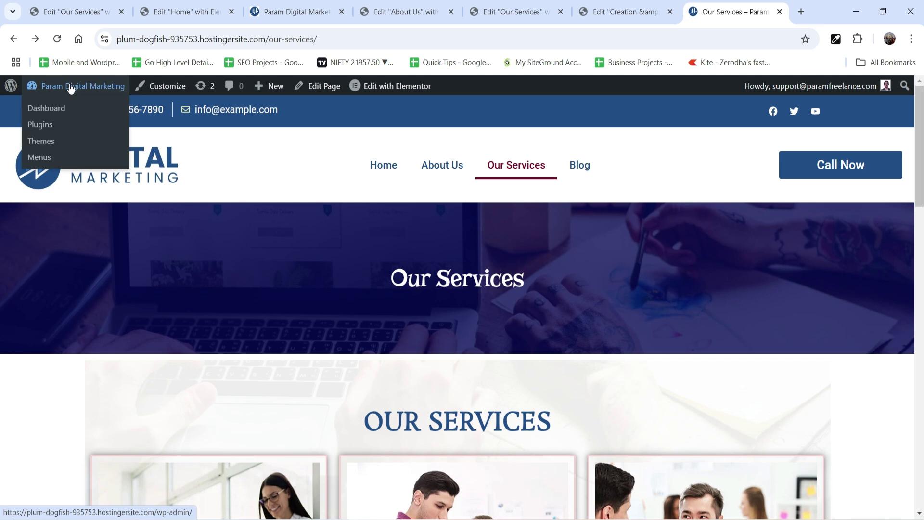
click(60, 118)
click(45, 229)
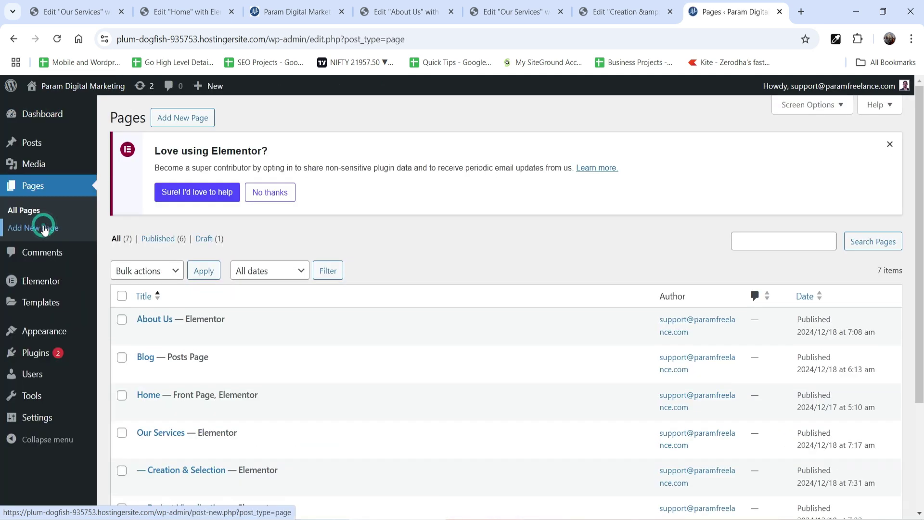
scroll(419, 244, down, 1)
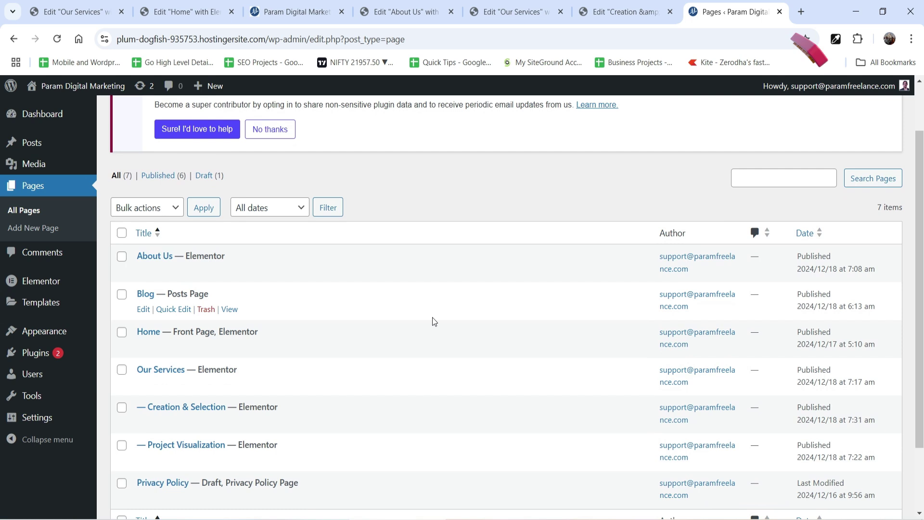
scroll(434, 322, down, 2)
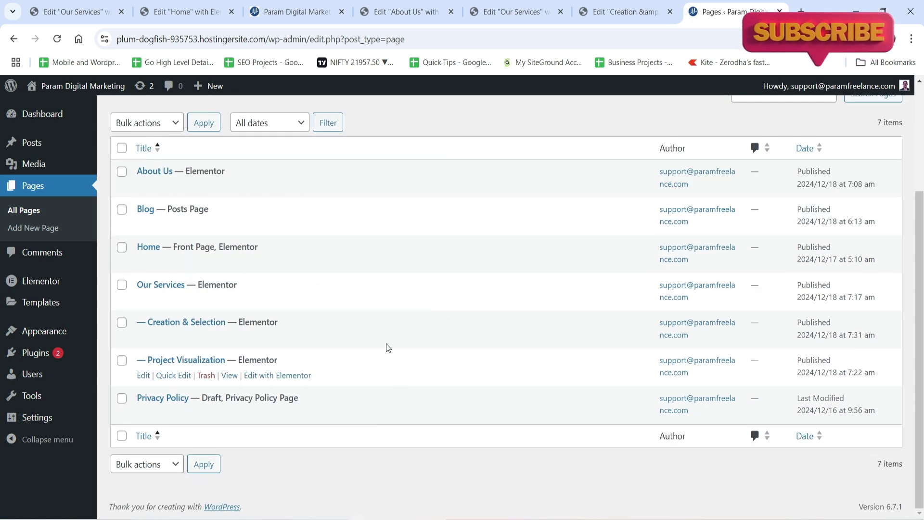
- Create a new page titled "Gallery" and publish it
scroll(388, 347, up, 5)
click(189, 116)
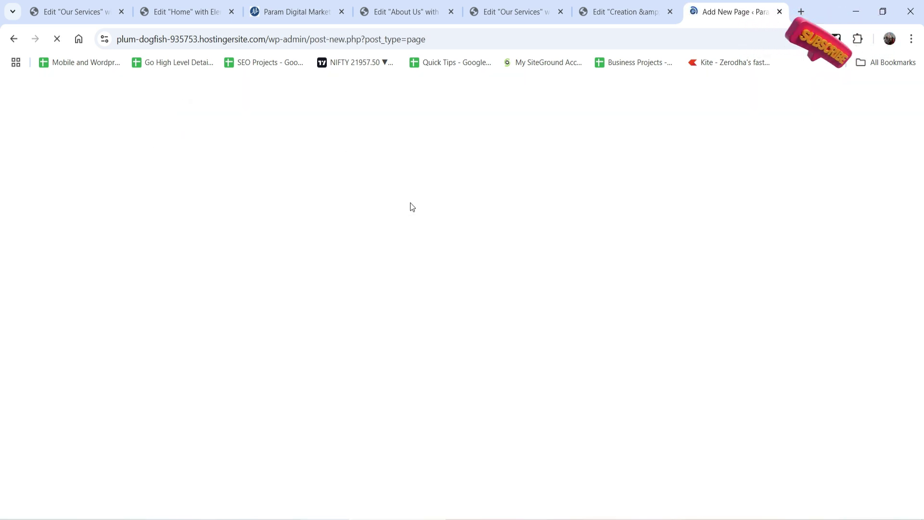
text(Gallery)
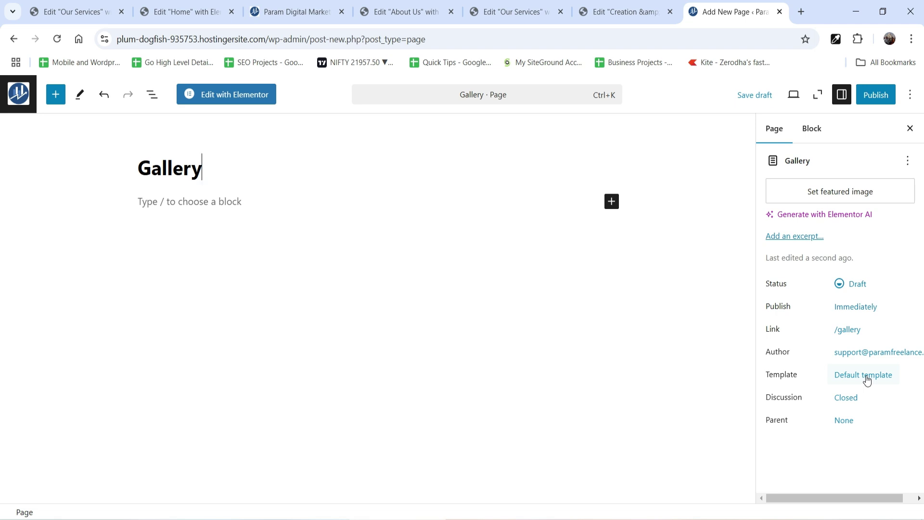
click(875, 95)
click(876, 94)
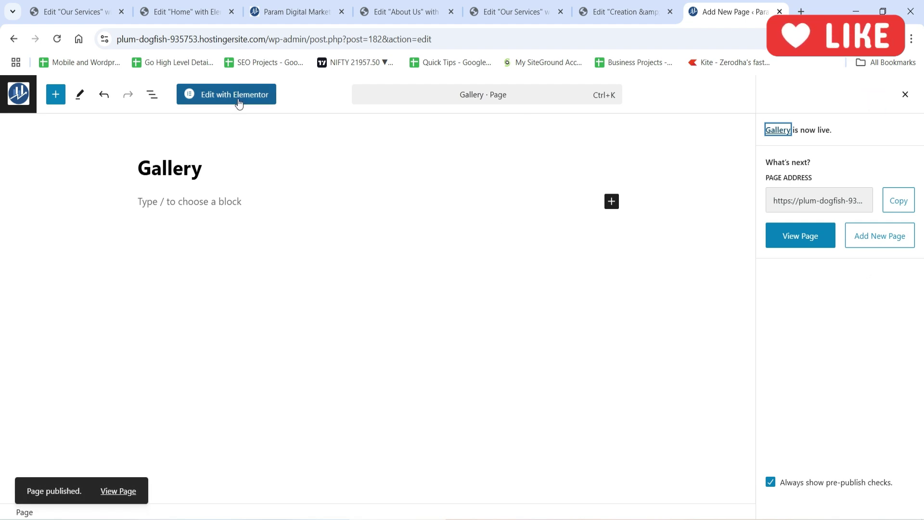
- Open the Gallery page in Elementor and add a single container with vertical direction below the banner
click(239, 96)
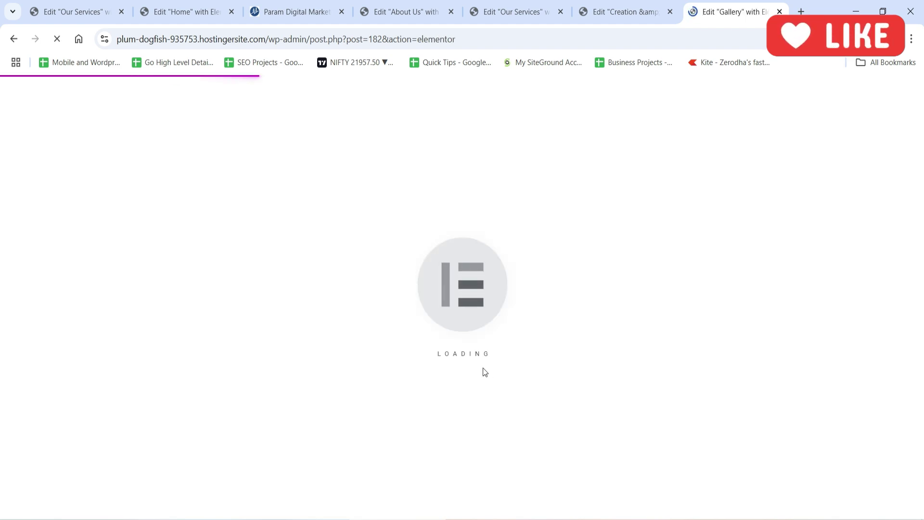
scroll(737, 408, down, 3)
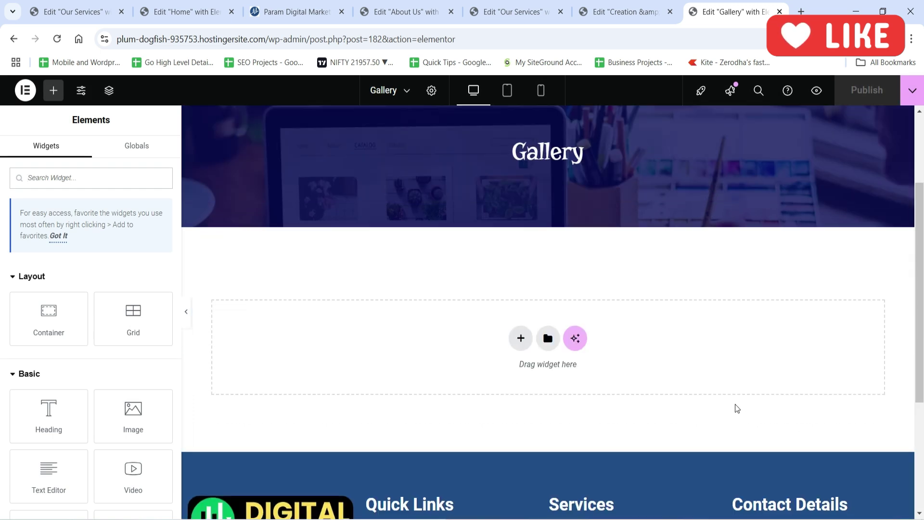
scroll(736, 408, up, 1)
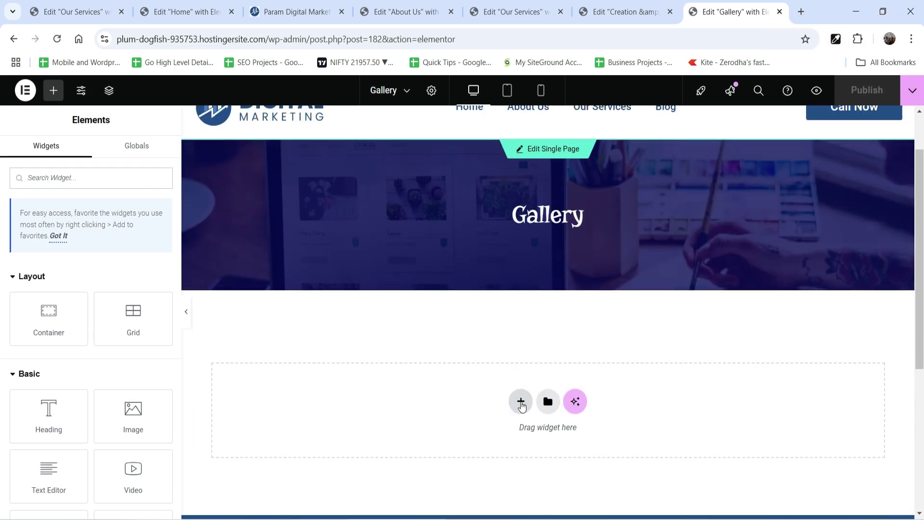
click(521, 406)
click(512, 452)
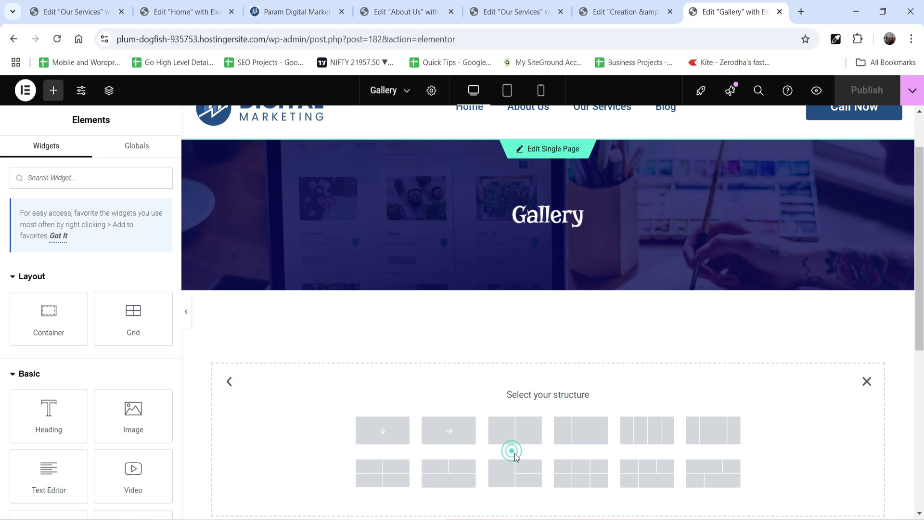
click(378, 431)
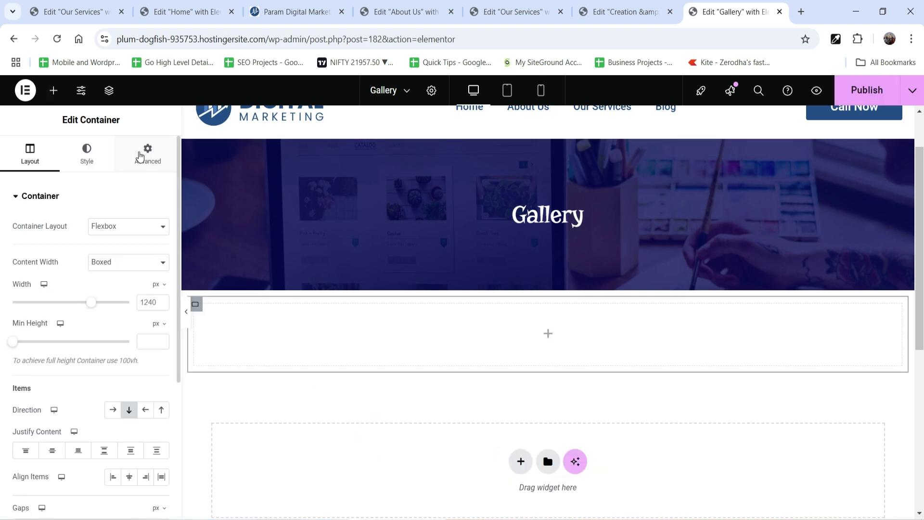
- Unlink the container's padding values and set the top and bottom padding to 60 px
click(142, 157)
click(162, 284)
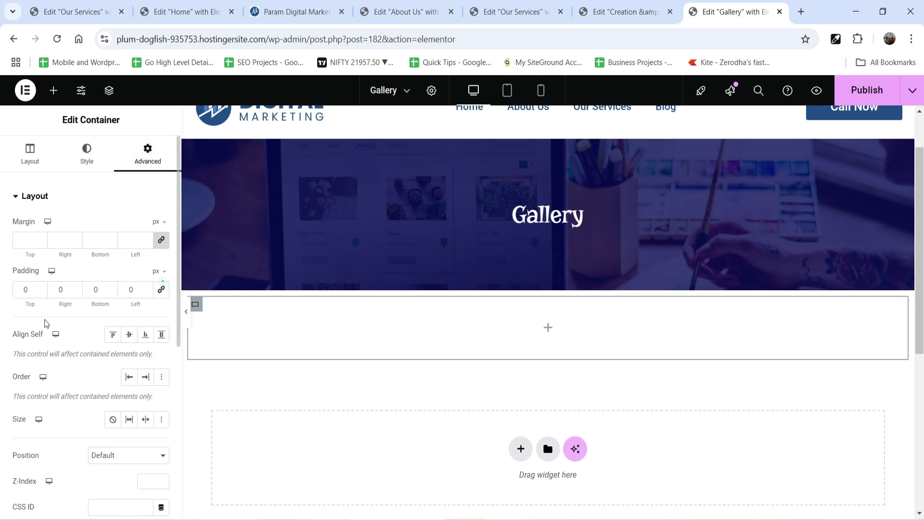
click(26, 287)
text(60)
click(95, 289)
text(60)
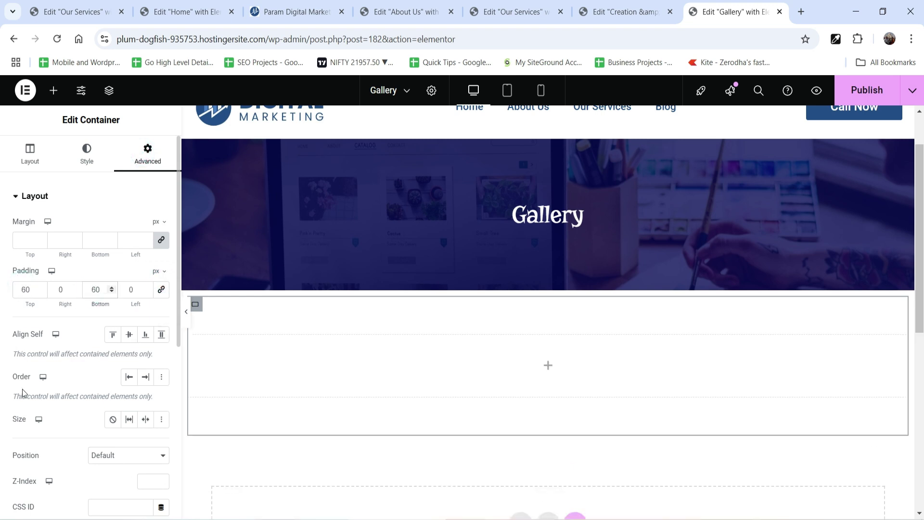
- Find the gallery widgets and place a Basic Gallery widget inside the empty container
click(549, 364)
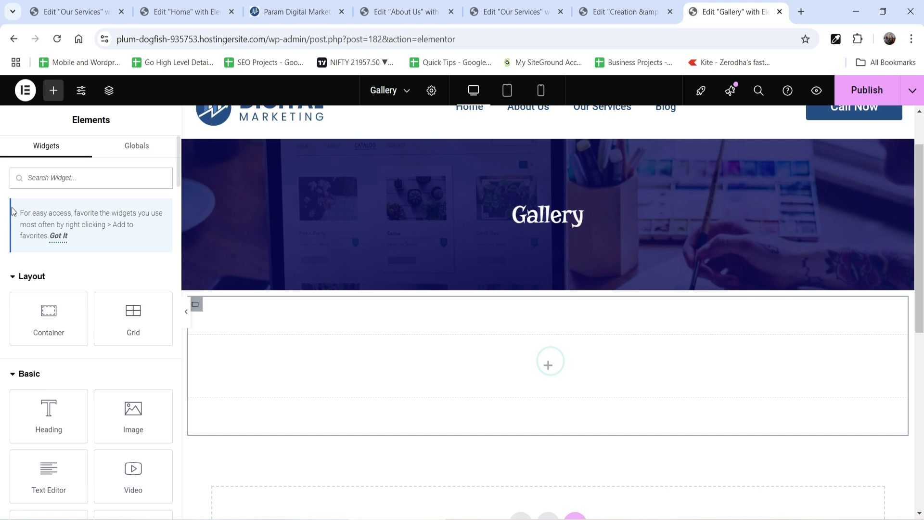
text(gall)
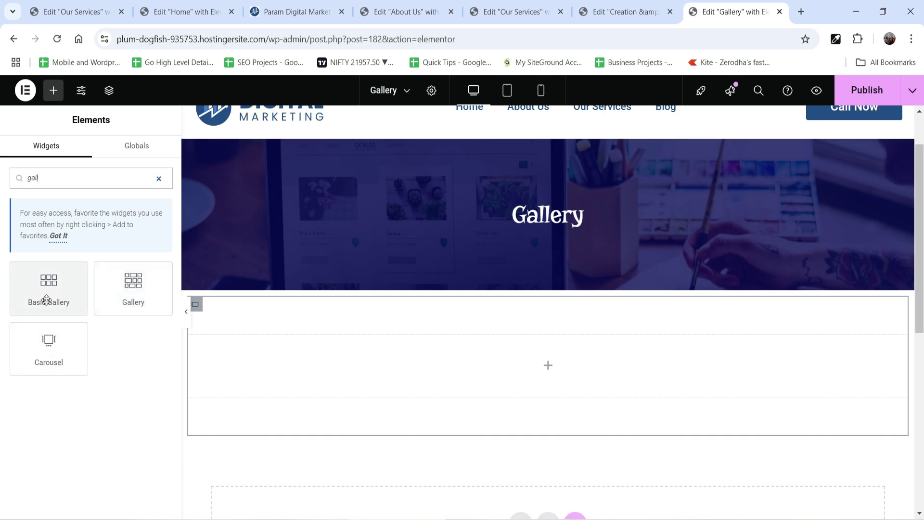
drag(41, 280, 476, 359)
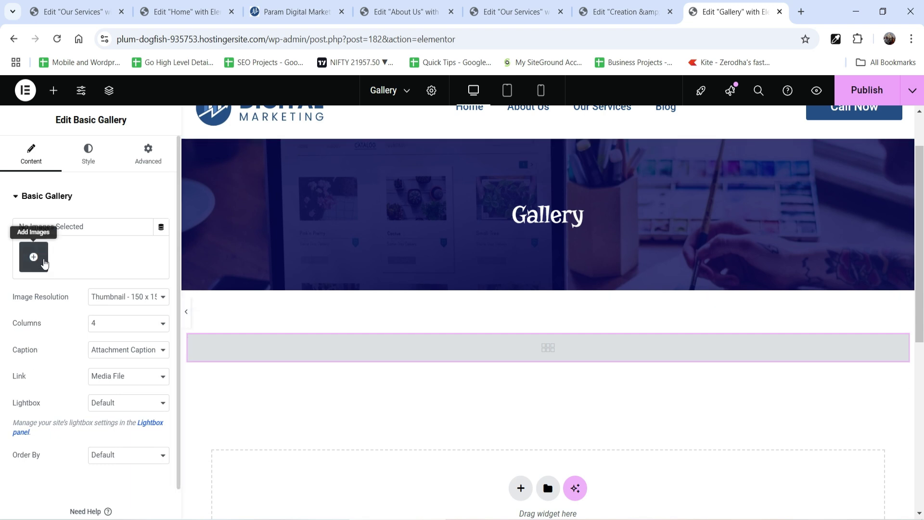
- Select all 14 photos in the media library for the gallery, leaving out the three logo images
click(34, 257)
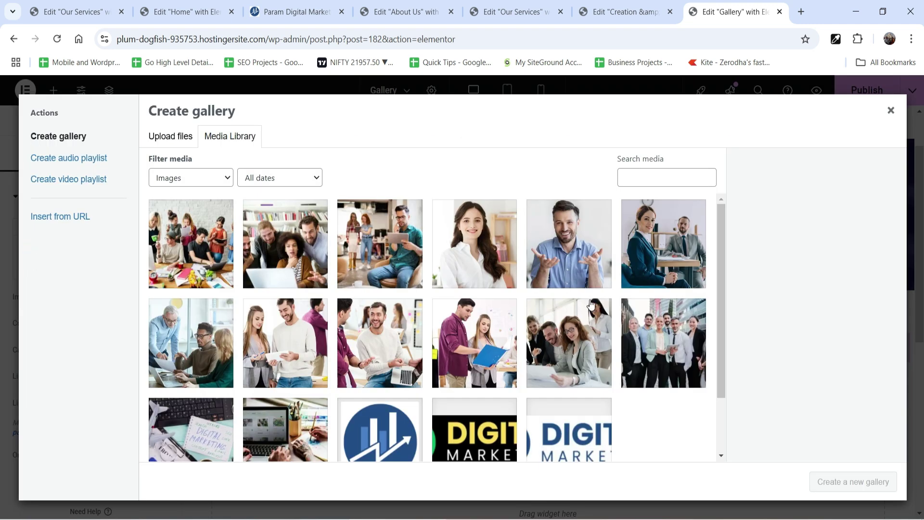
click(220, 239)
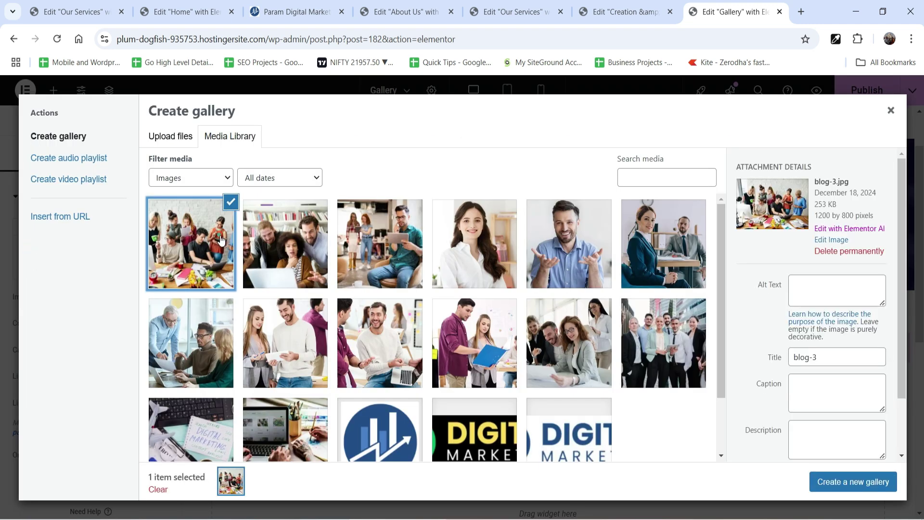
click(286, 246)
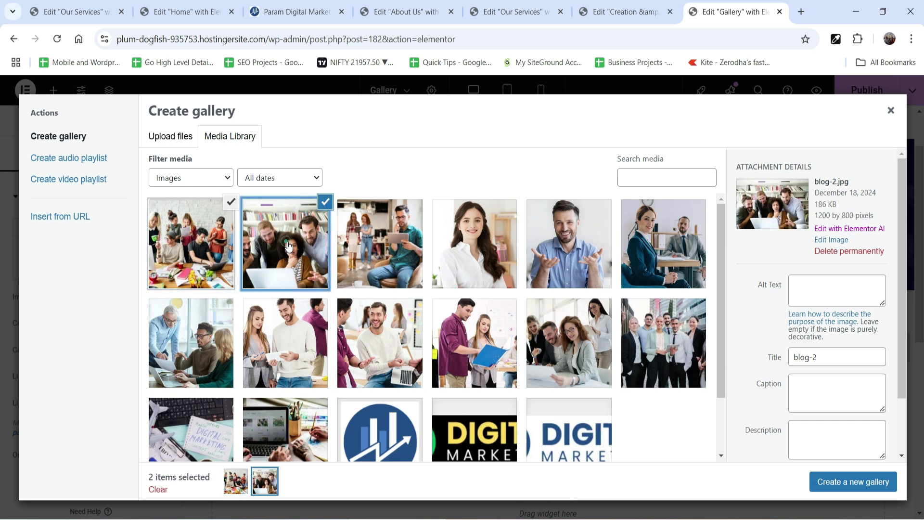
click(381, 249)
click(469, 244)
click(597, 235)
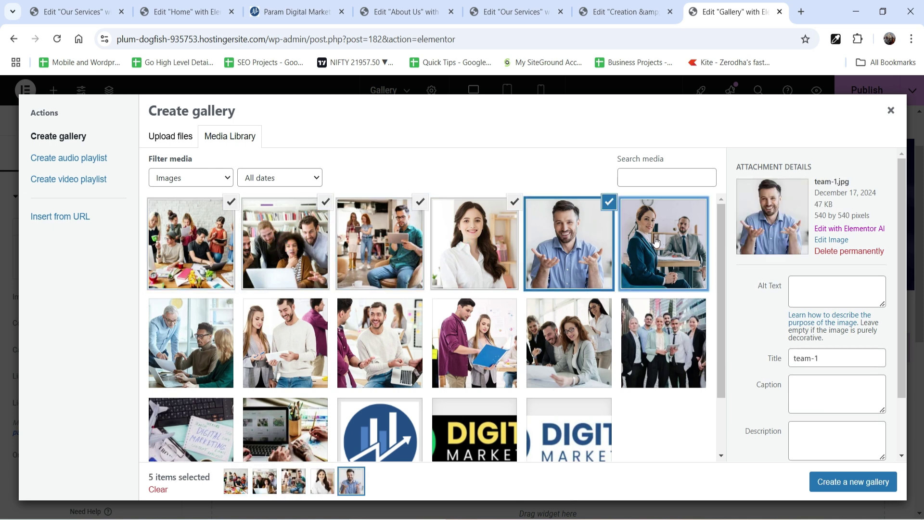
click(664, 240)
click(193, 339)
click(278, 341)
click(380, 343)
click(474, 342)
click(568, 342)
click(662, 343)
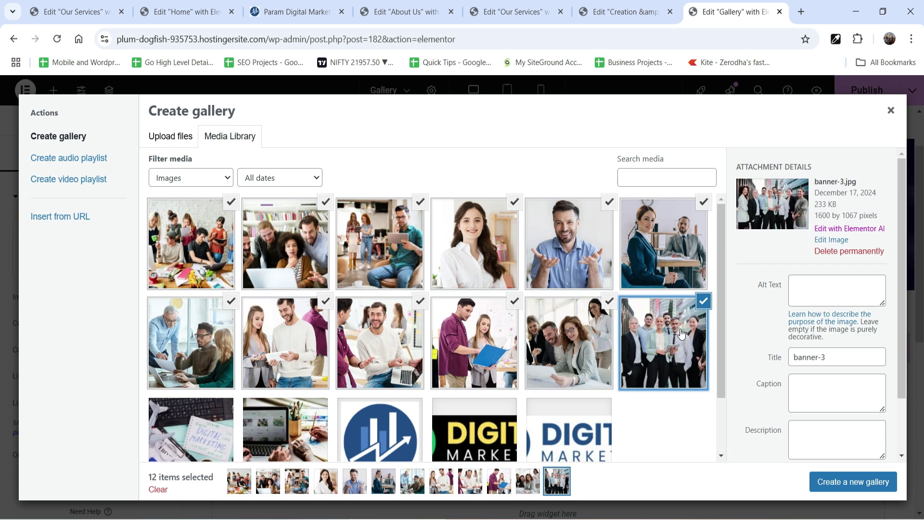
scroll(433, 336, down, 1)
click(191, 379)
click(285, 379)
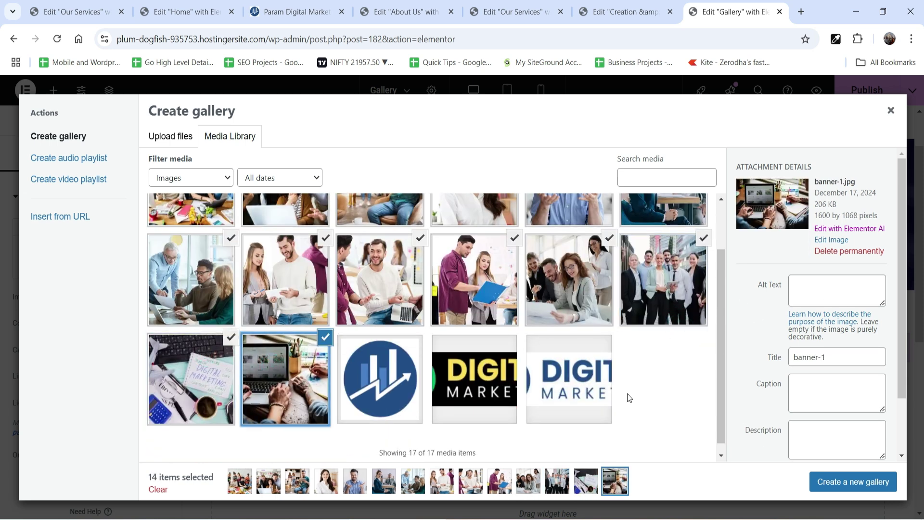
- Create a new gallery from the selected photos and insert it into the Basic Gallery widget
scroll(385, 308, up, 1)
click(172, 139)
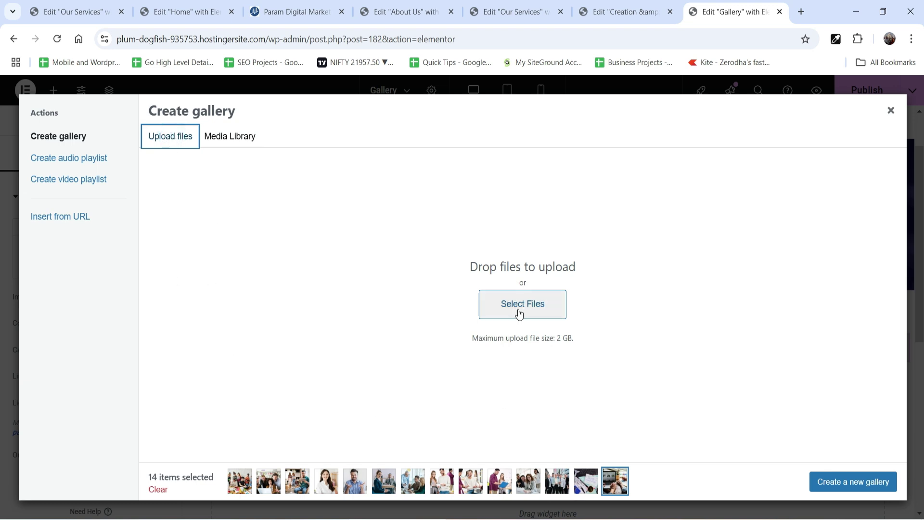
click(230, 136)
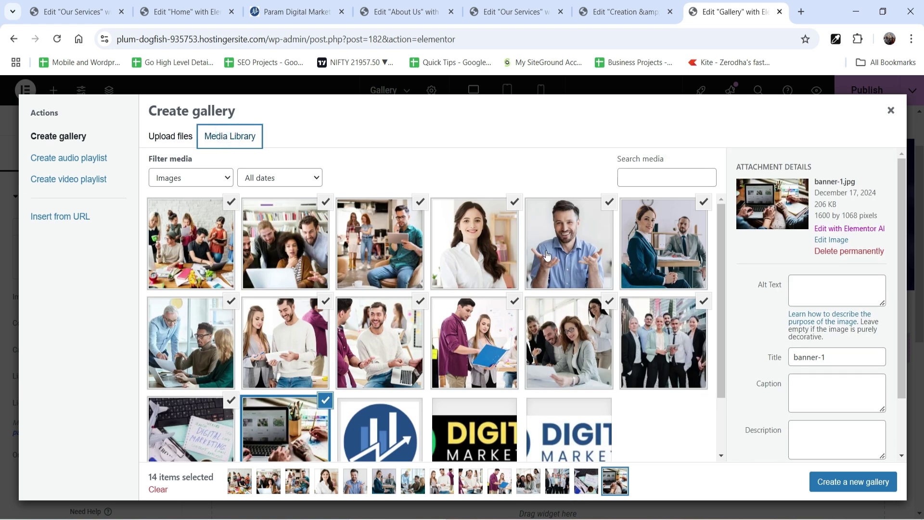
click(852, 483)
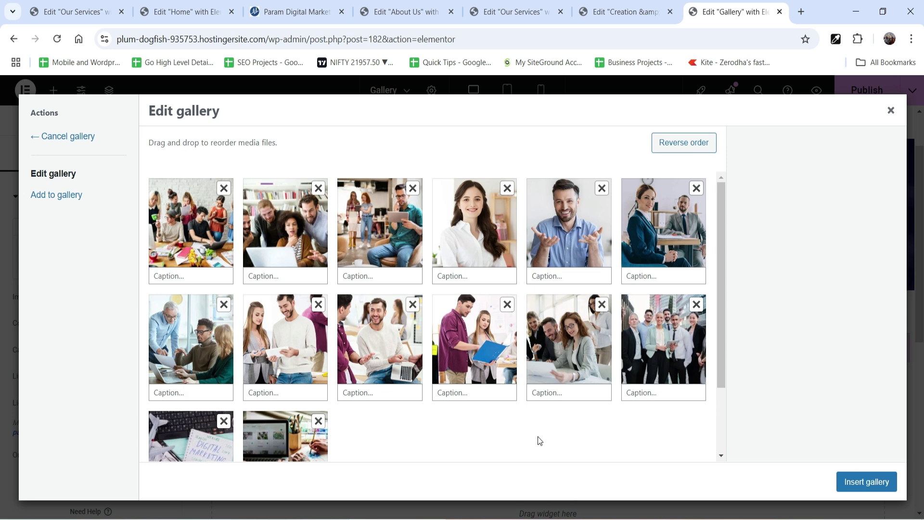
click(852, 483)
- Set the gallery's image resolution to Medium - 300 x 300
scroll(897, 275, down, 8)
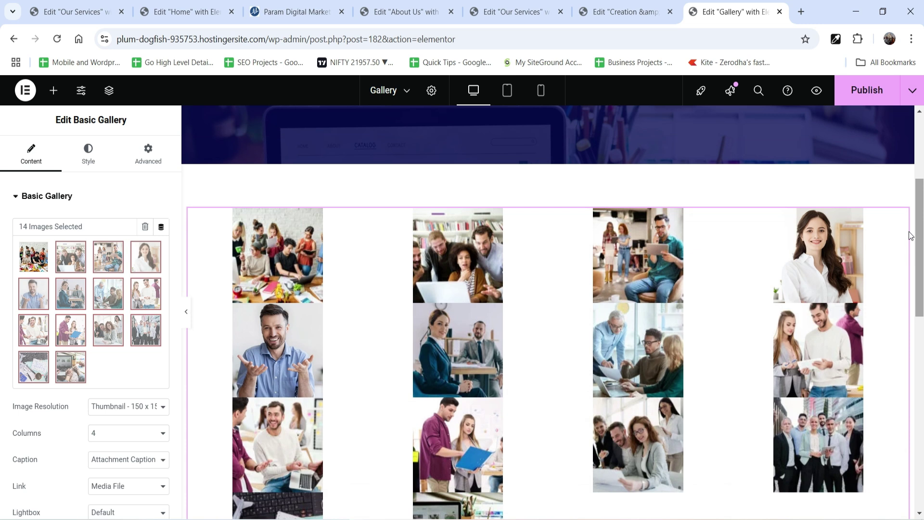
scroll(750, 318, up, 3)
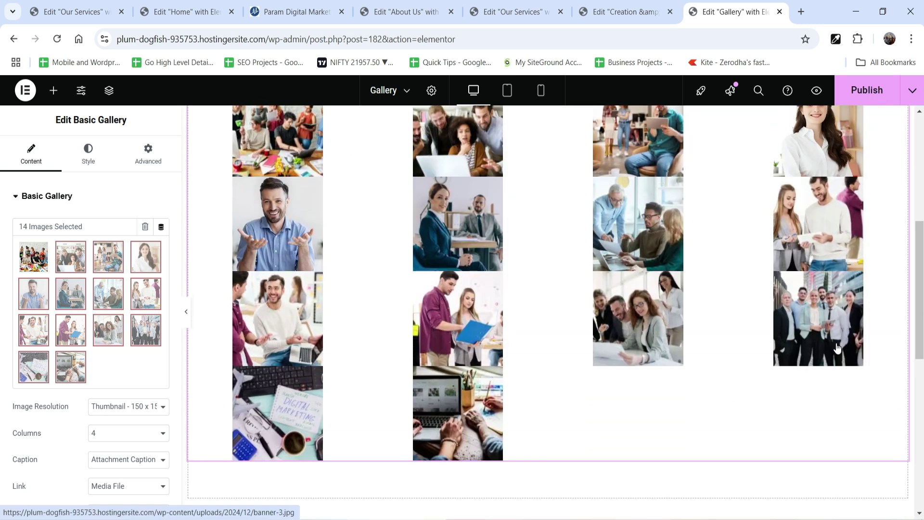
scroll(24, 286, down, 3)
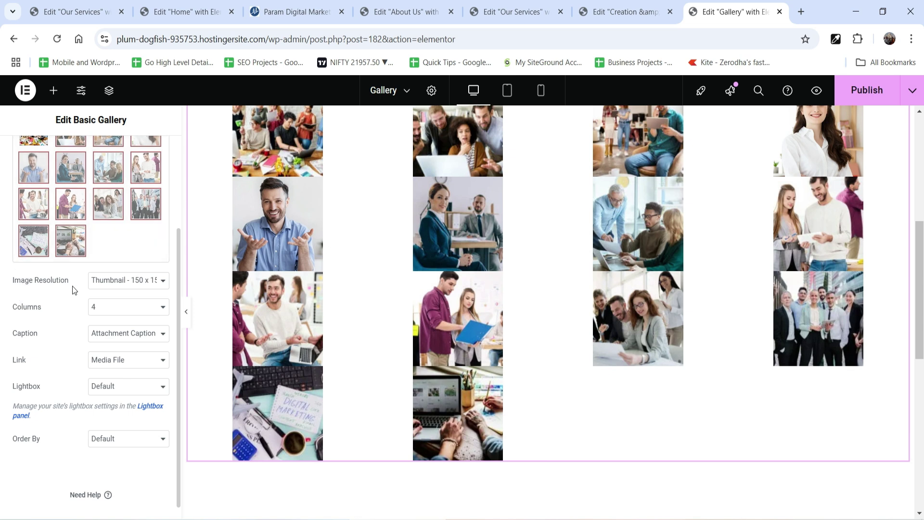
click(122, 287)
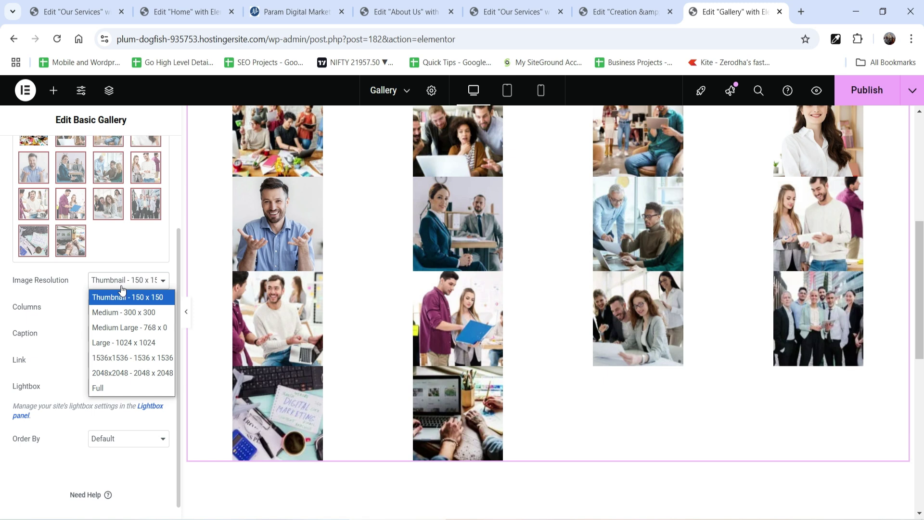
click(120, 312)
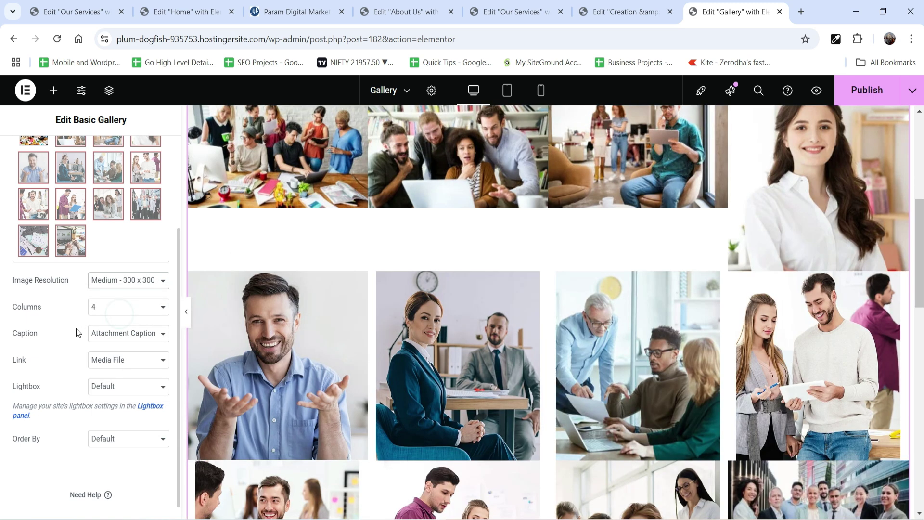
- Set the Basic Gallery to 3 columns and check the new layout down to the last row
scroll(780, 308, up, 3)
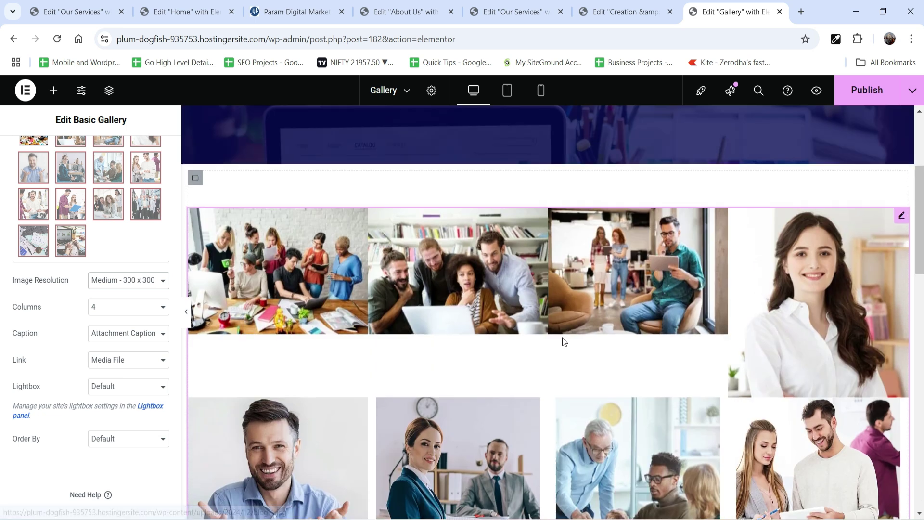
click(137, 306)
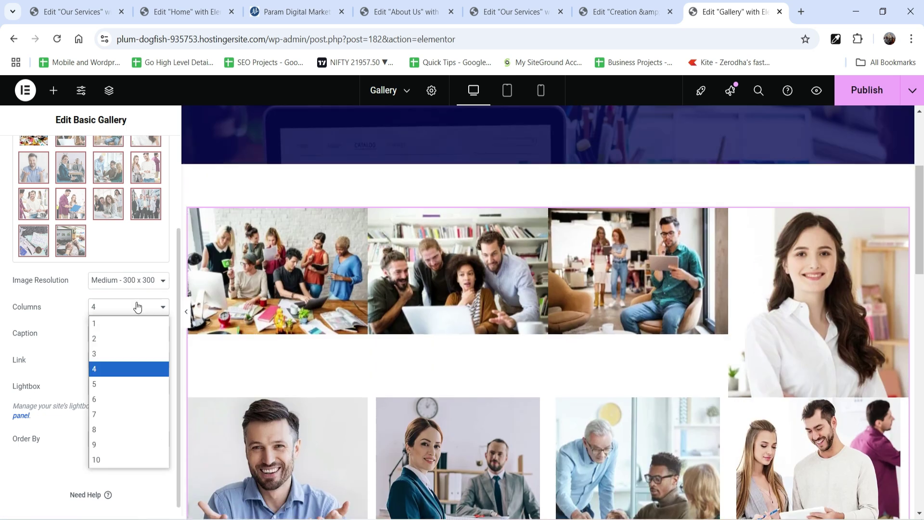
click(127, 355)
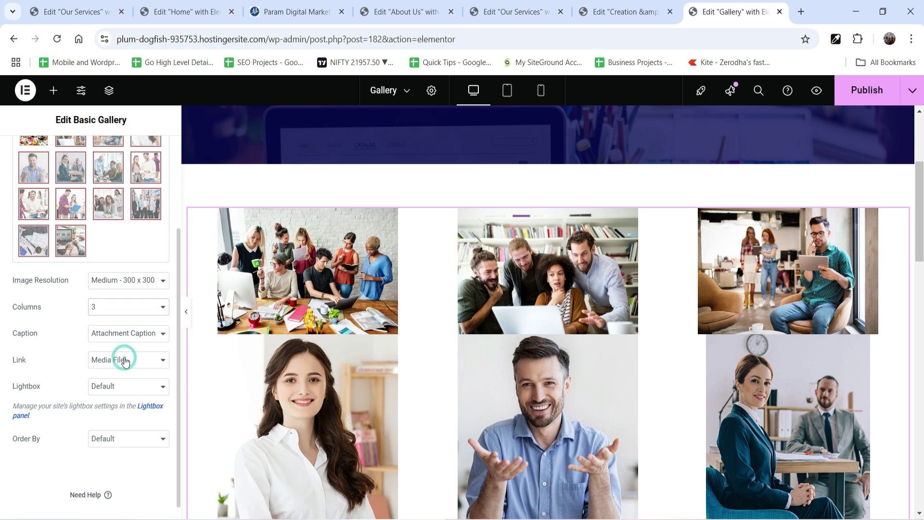
scroll(835, 307, down, 10)
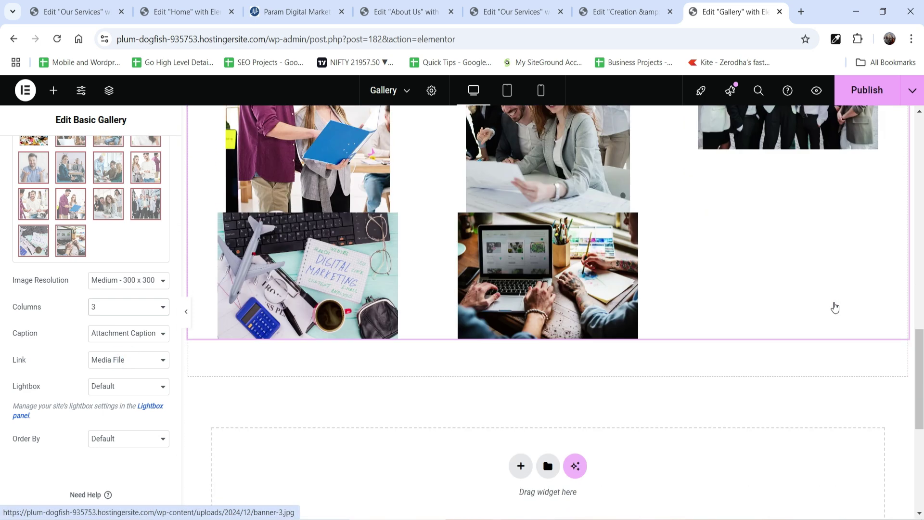
scroll(835, 308, up, 5)
- Set the gallery's caption to None and its link to Media File
click(122, 333)
click(121, 350)
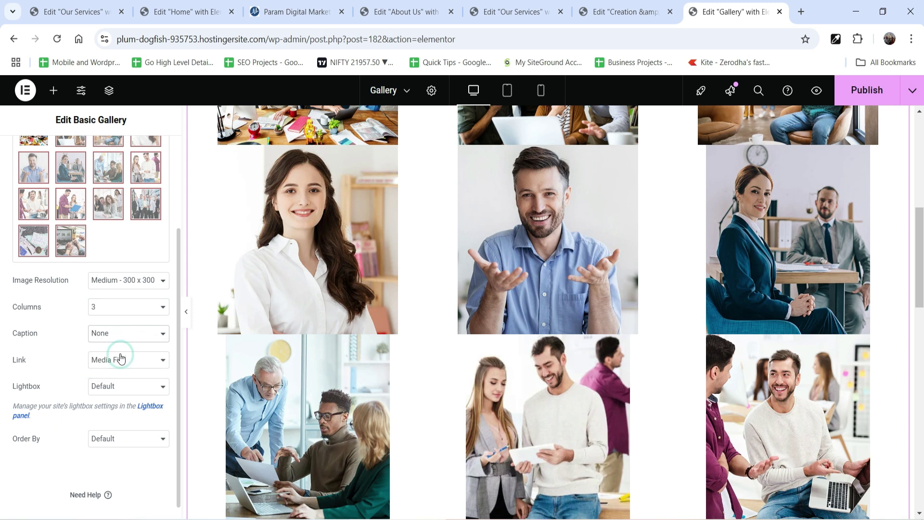
click(141, 361)
click(133, 382)
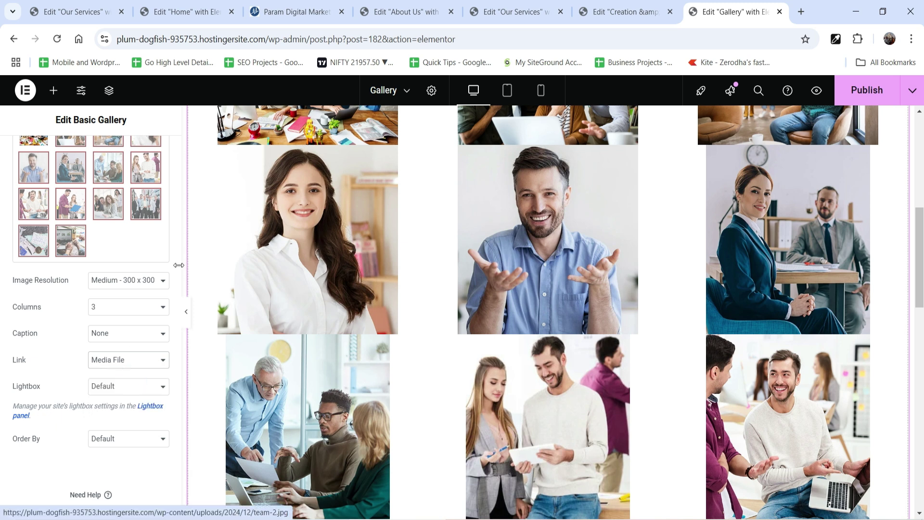
- Set the gallery's Lightbox option to Yes and test it by enlarging the photo of the man in the blue shirt
click(129, 387)
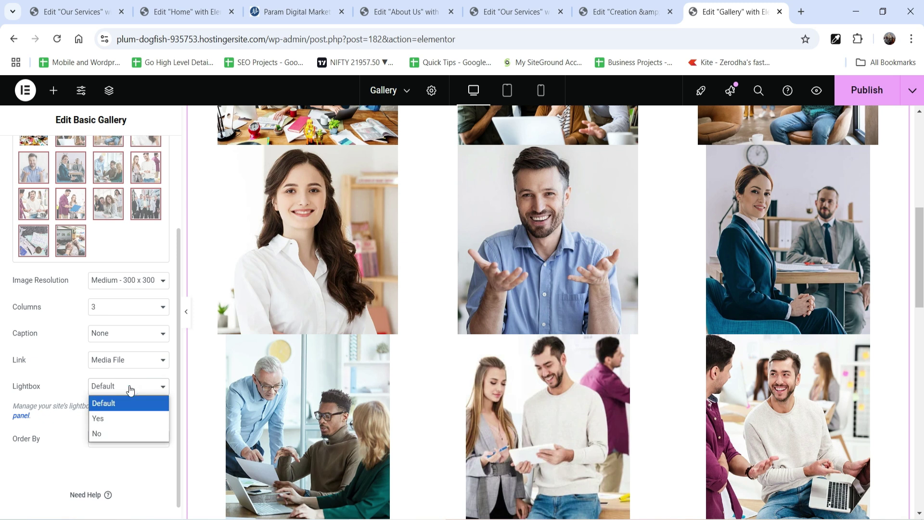
click(120, 424)
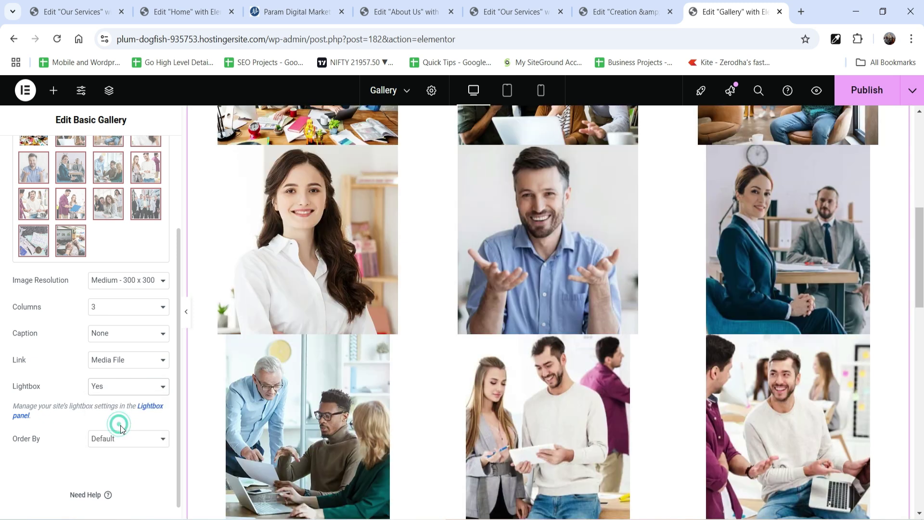
click(538, 236)
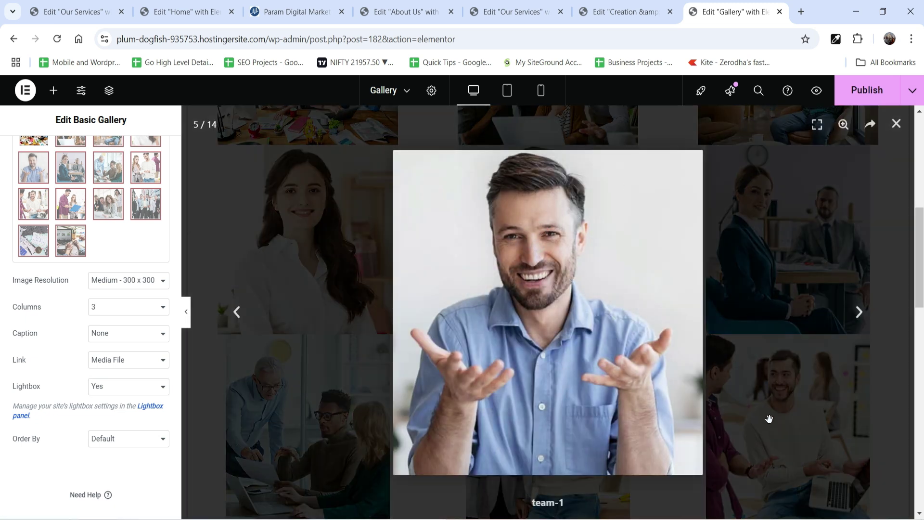
click(896, 124)
- Check the ordering choices and keep the gallery's Order By option at Default
click(122, 424)
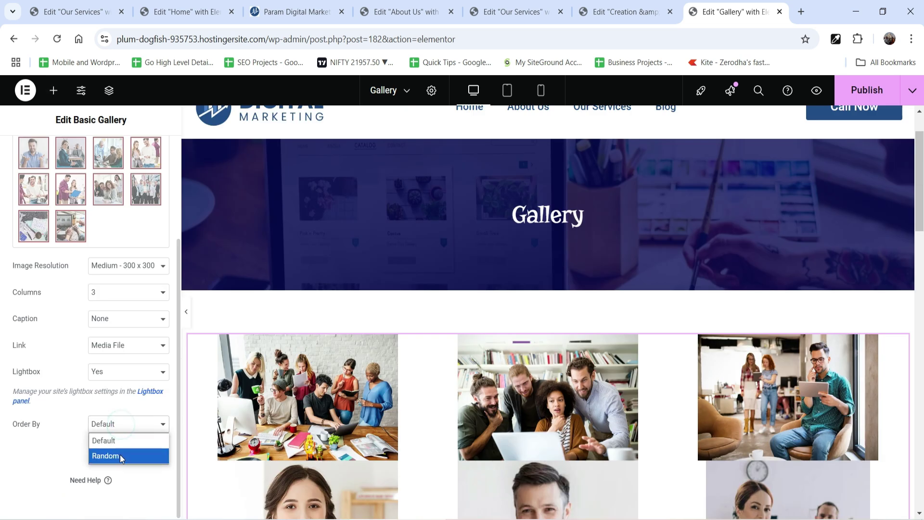
click(124, 441)
scroll(63, 365, up, 3)
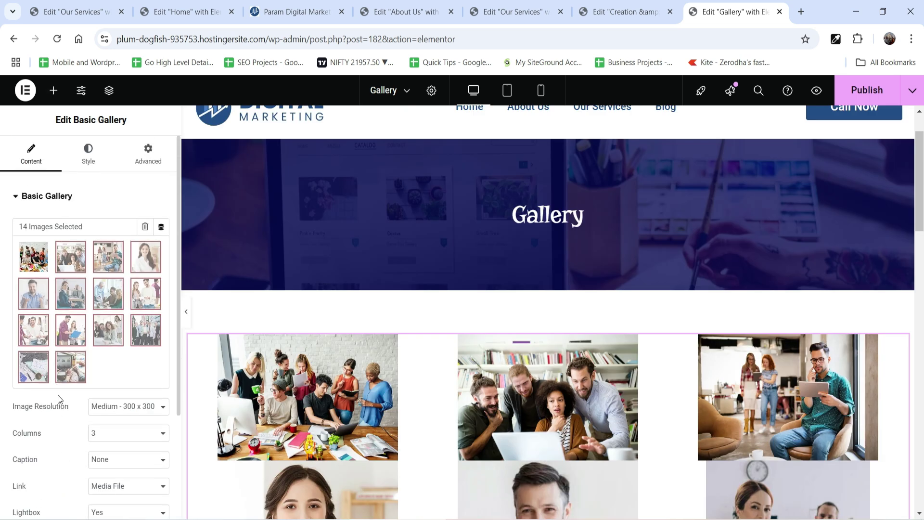
- Switch the gallery's image spacing to Custom and set it to 13 px
click(93, 154)
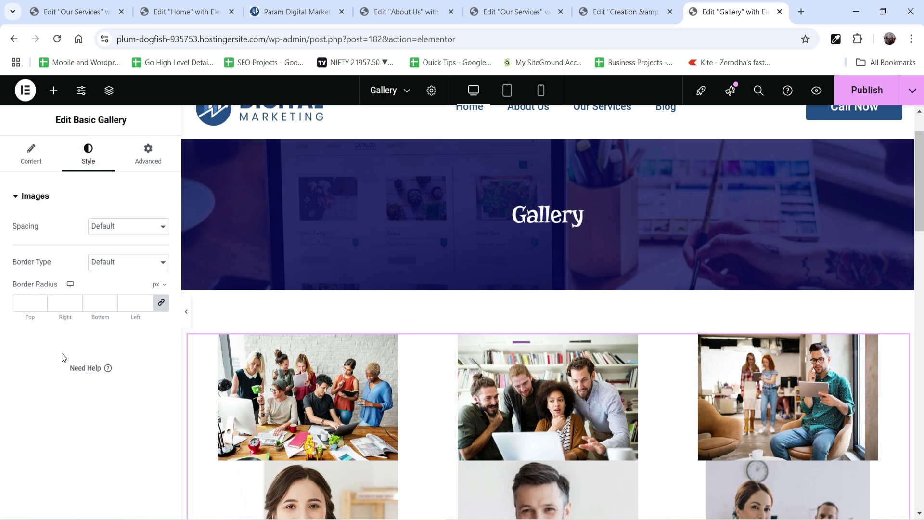
click(117, 227)
click(114, 259)
click(29, 268)
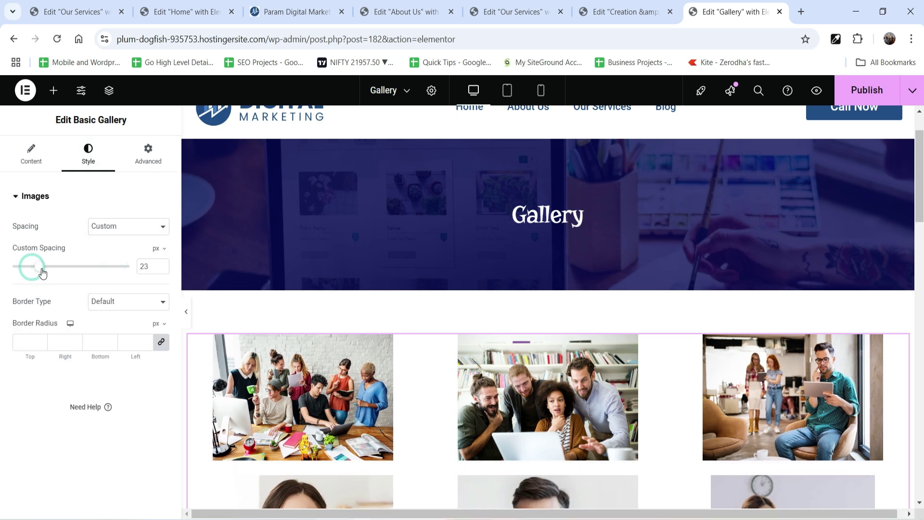
drag(29, 272, 31, 273)
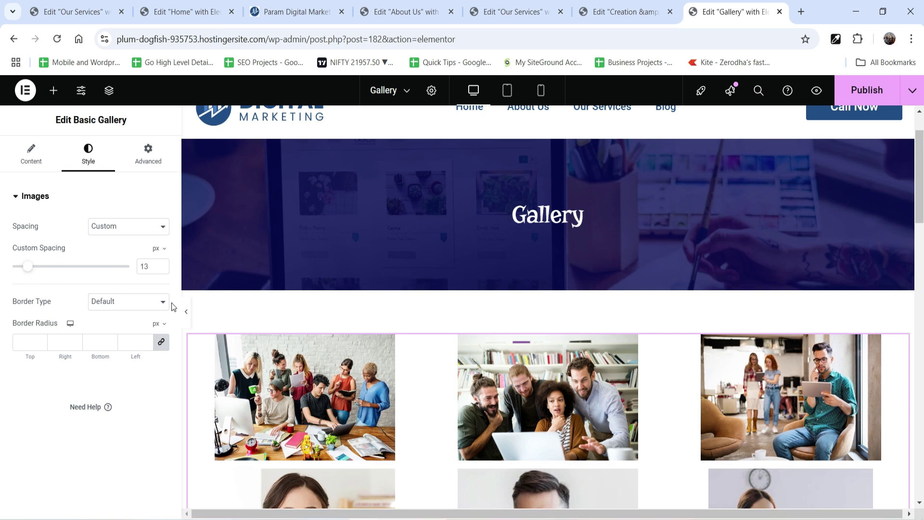
scroll(842, 319, down, 10)
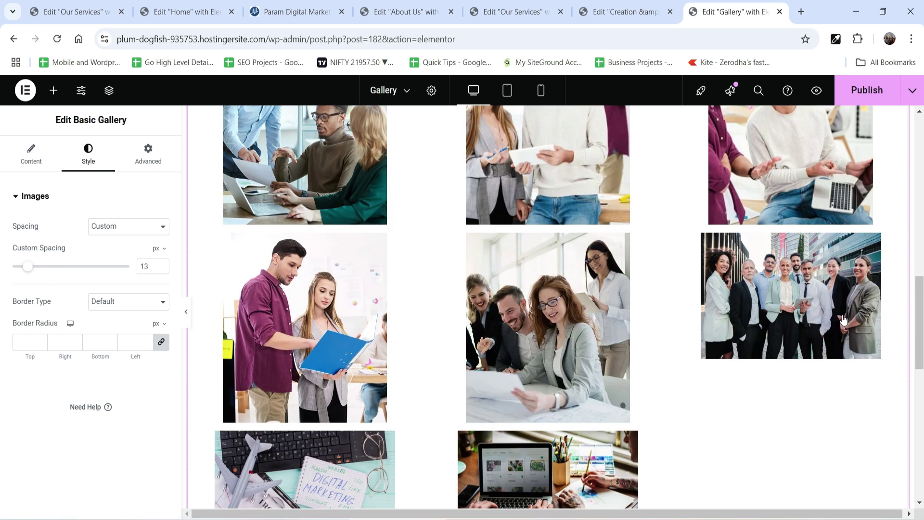
- Set the gallery's image resolution to Large - 1024 x 1024 and review the enlarged photos
click(842, 319)
scroll(842, 319, up, 5)
scroll(66, 256, down, 4)
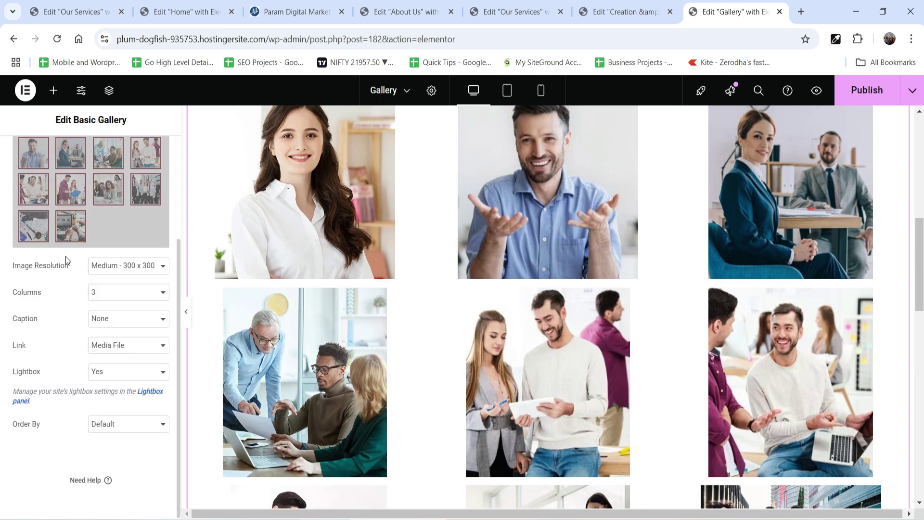
click(126, 266)
click(126, 266)
click(126, 266)
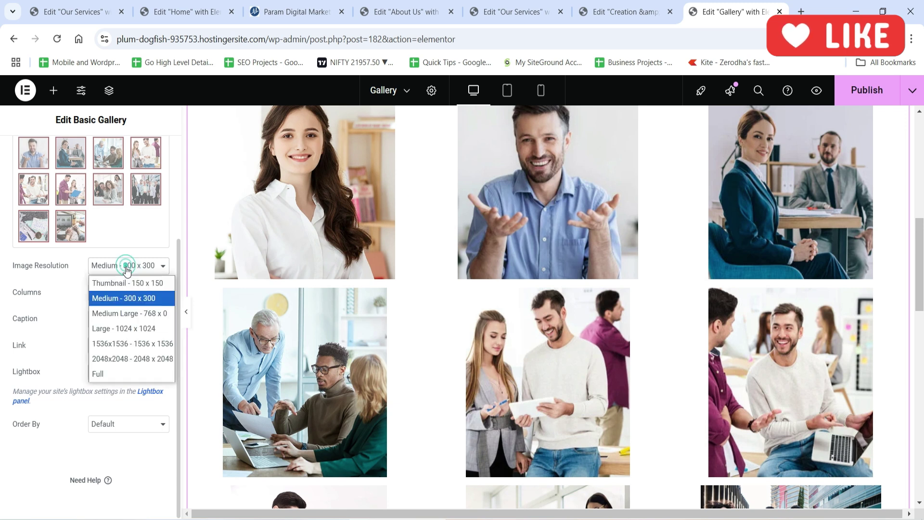
click(137, 330)
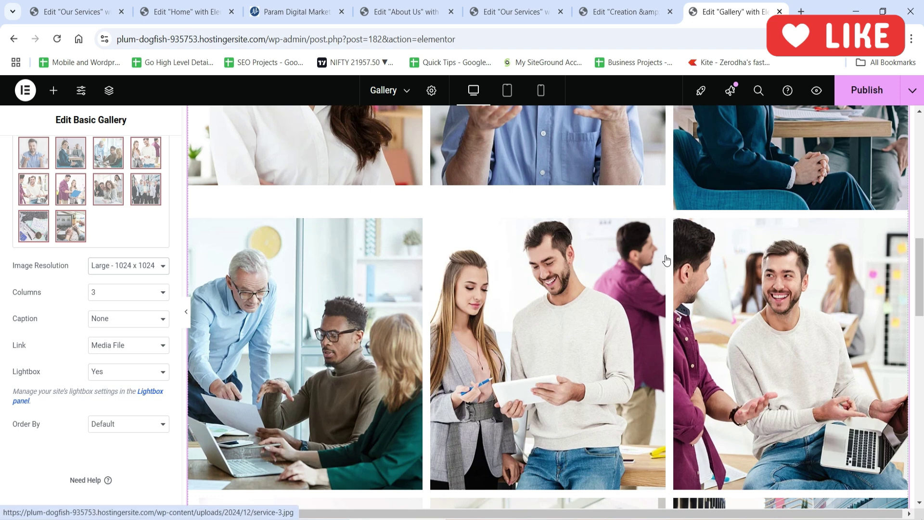
scroll(666, 259, down, 5)
scroll(609, 305, down, 3)
scroll(608, 309, up, 5)
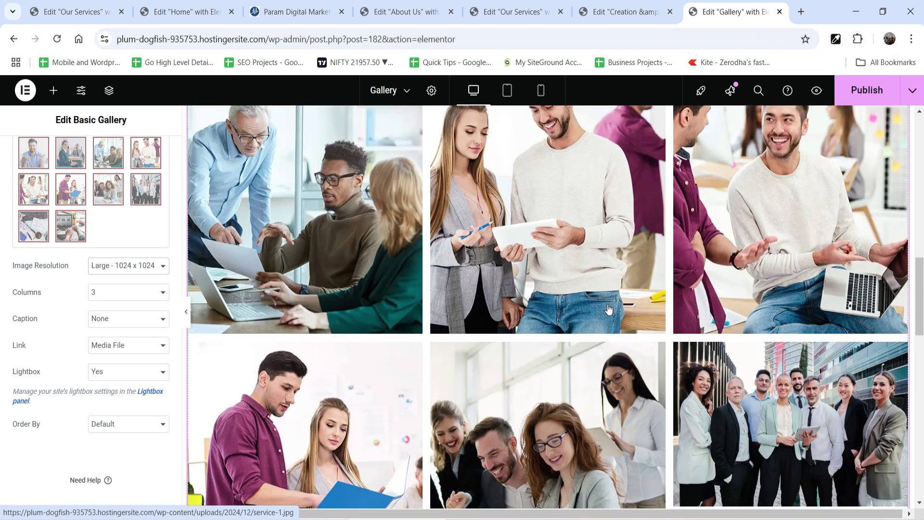
scroll(608, 309, up, 6)
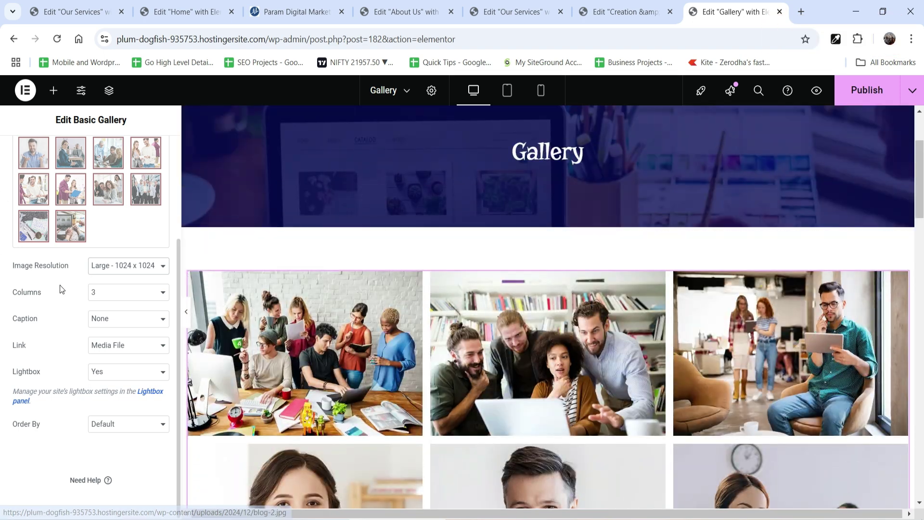
- Reduce the custom spacing between the gallery images to 10 px
scroll(59, 285, up, 3)
click(101, 155)
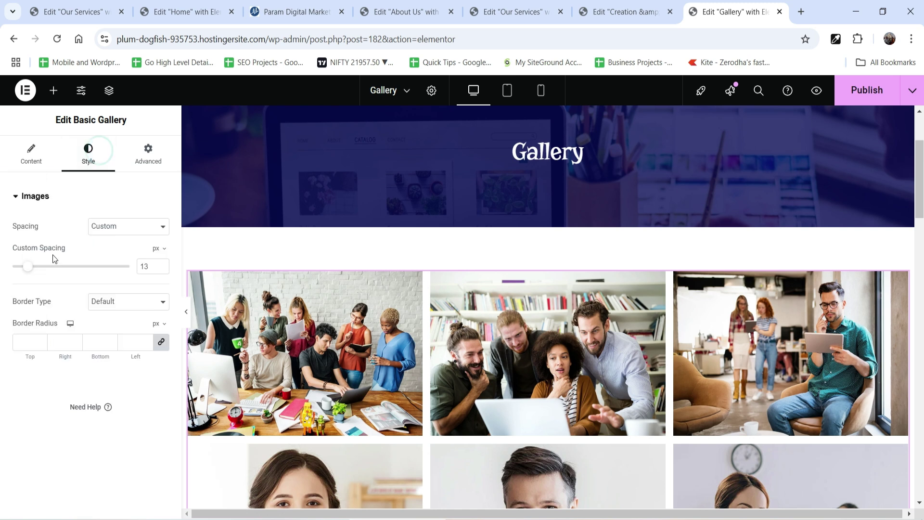
click(162, 268)
click(163, 269)
click(162, 268)
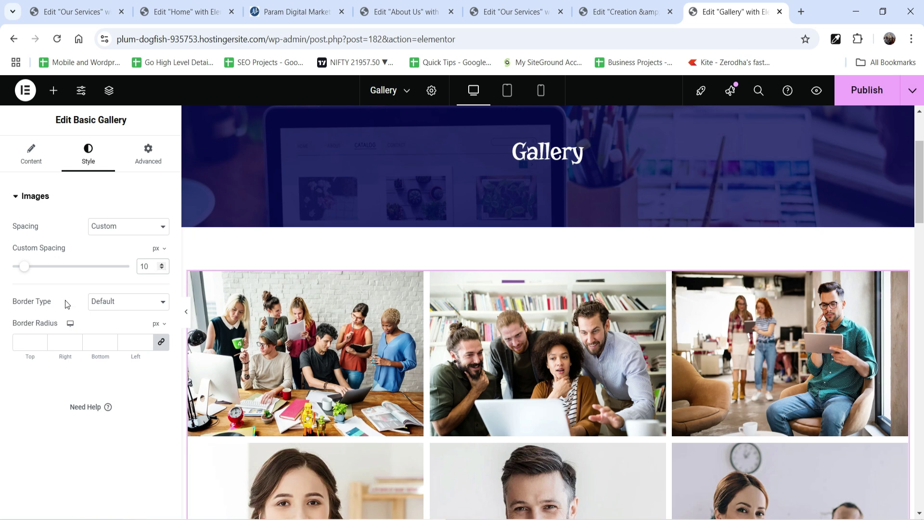
- Give the gallery images a Solid border with a width of 1 px and a border radius of 9 px on all sides
click(131, 302)
click(117, 350)
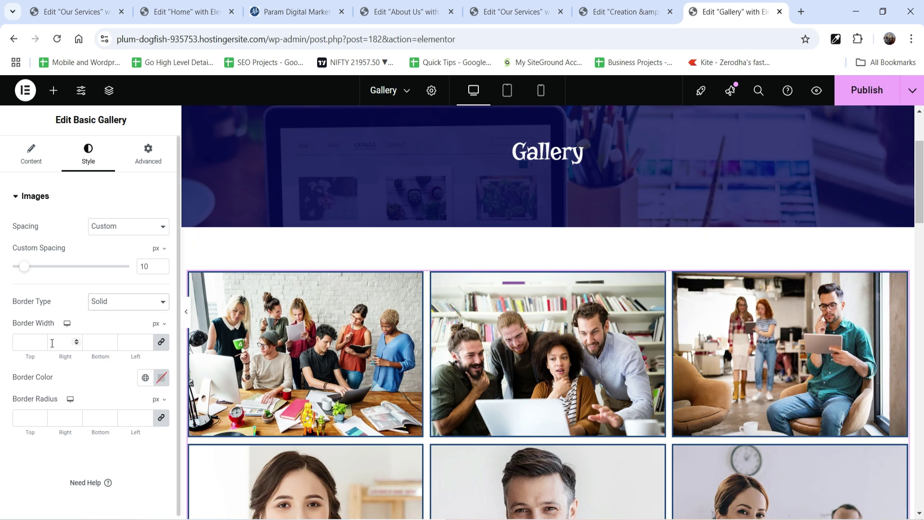
click(41, 339)
click(41, 339)
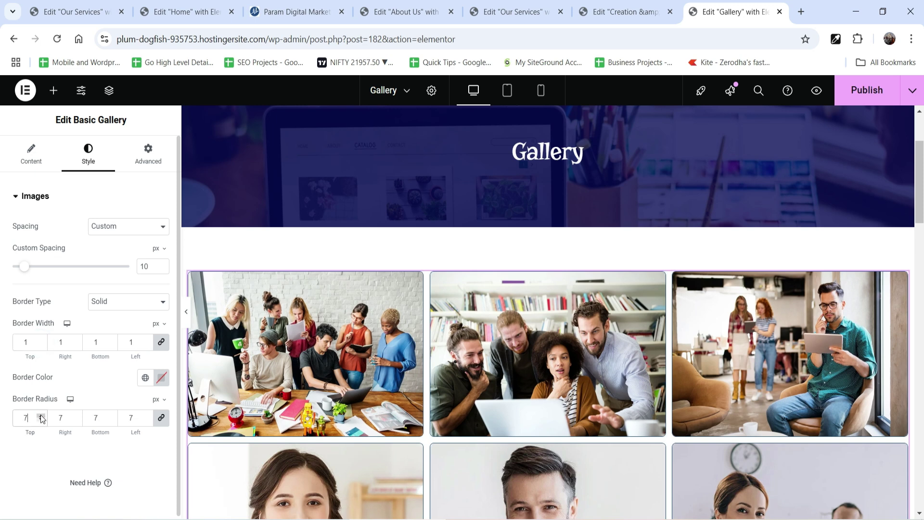
scroll(856, 266, down, 15)
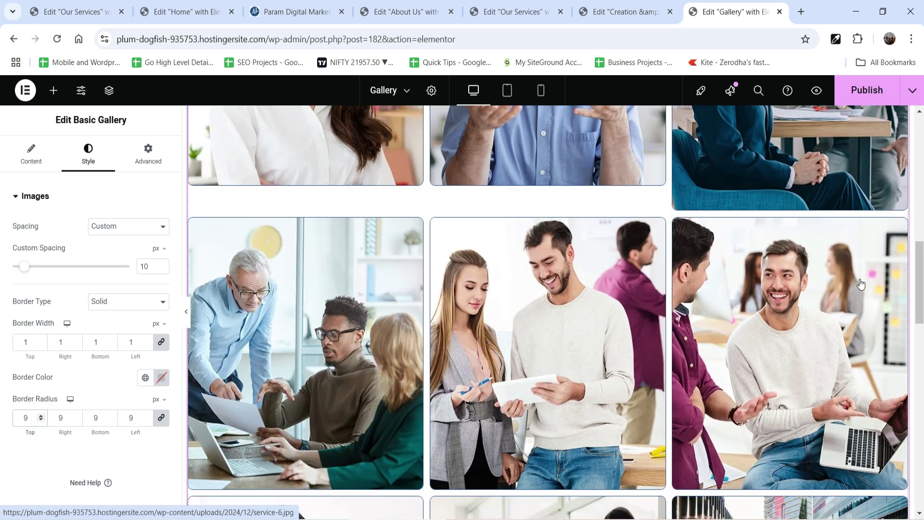
scroll(859, 283, down, 8)
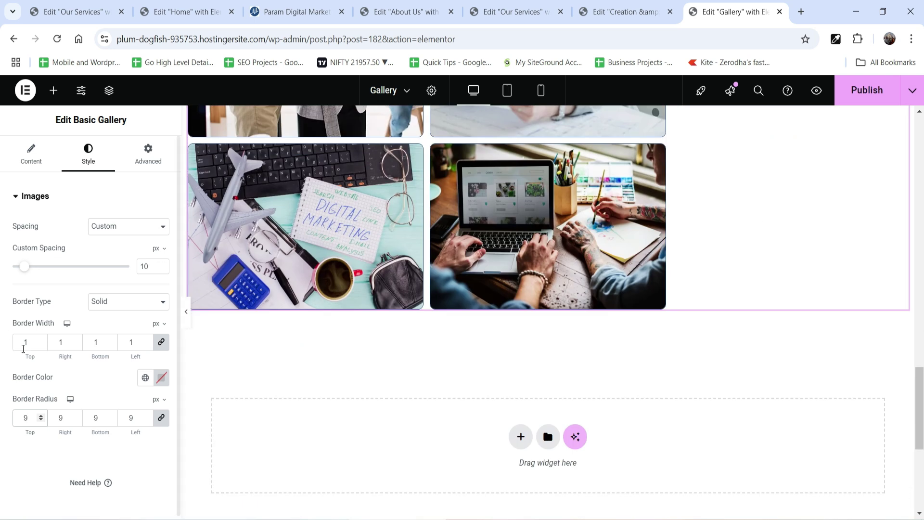
- Examine the gallery widget's advanced options, including Layout, Motion Effects and Background
click(157, 160)
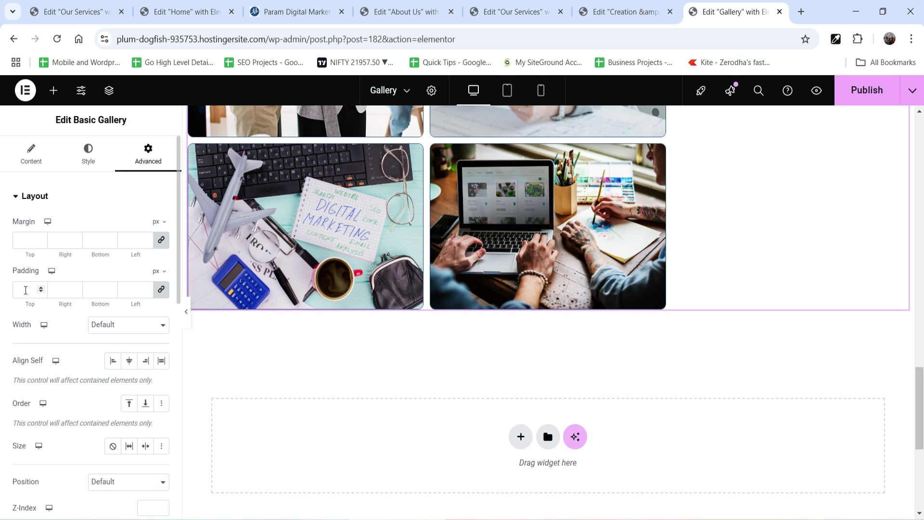
scroll(67, 332, down, 10)
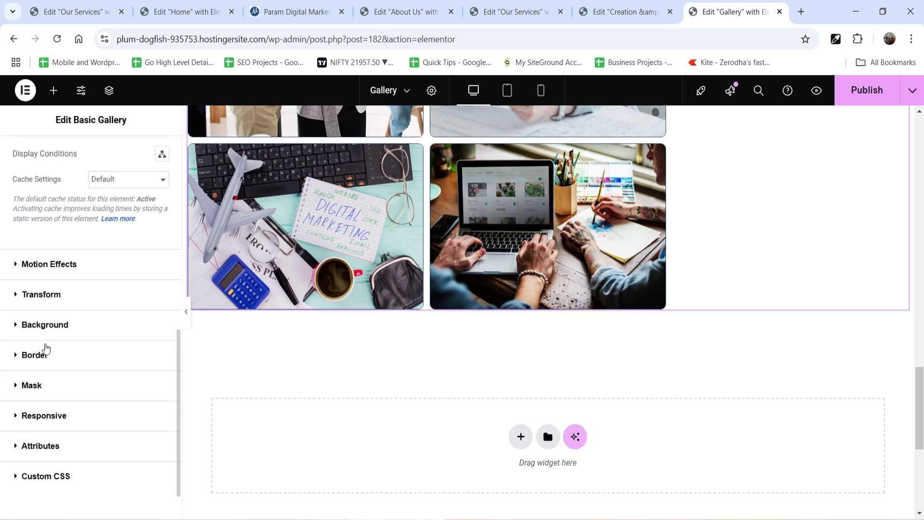
click(71, 265)
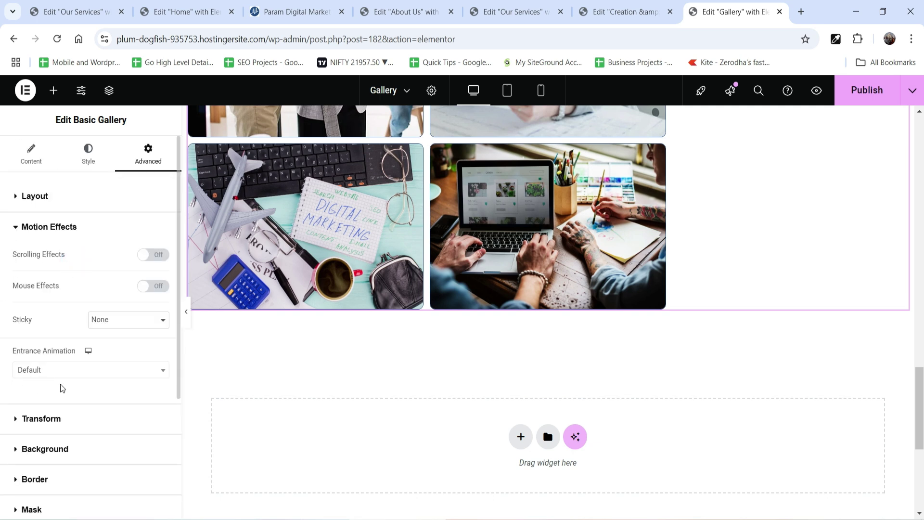
scroll(77, 288, down, 2)
click(73, 291)
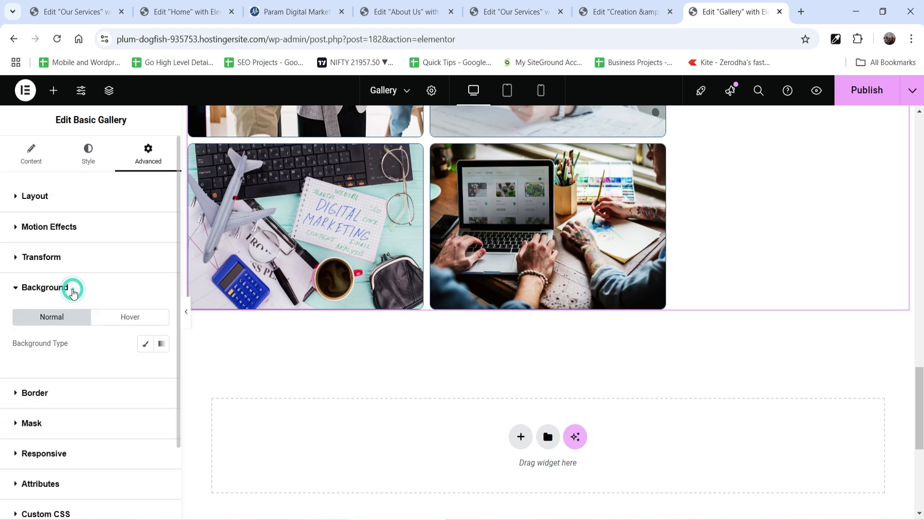
click(73, 292)
scroll(185, 286, up, 15)
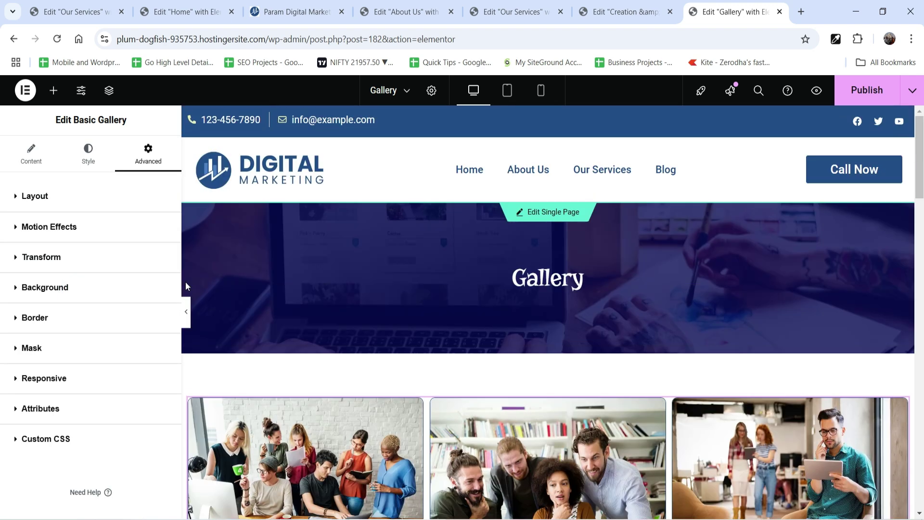
- Publish the Gallery page and open the live page to review the finished photo grid
click(867, 90)
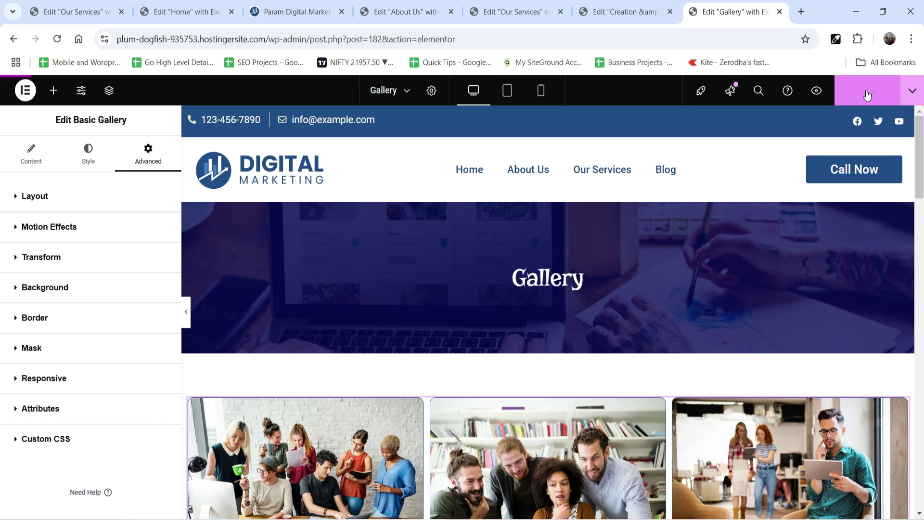
click(912, 102)
click(867, 186)
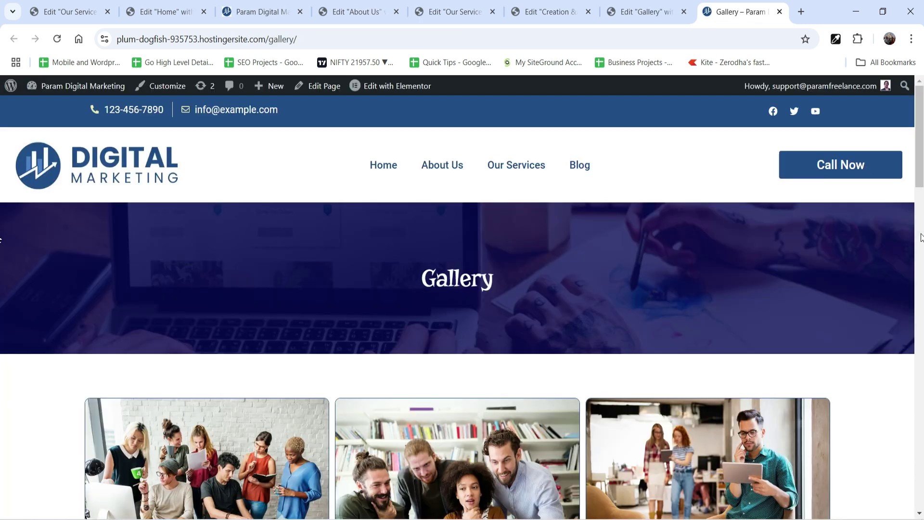
scroll(895, 217, down, 10)
scroll(889, 214, down, 15)
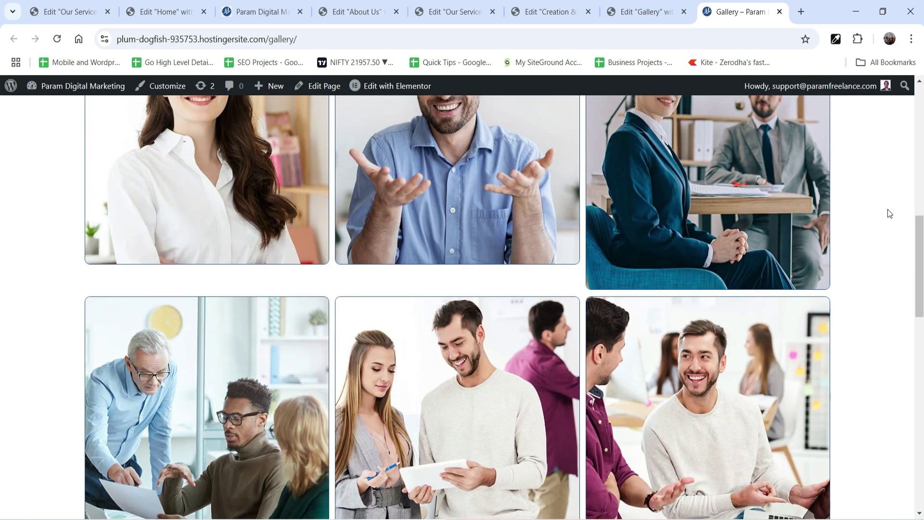
scroll(888, 215, up, 20)
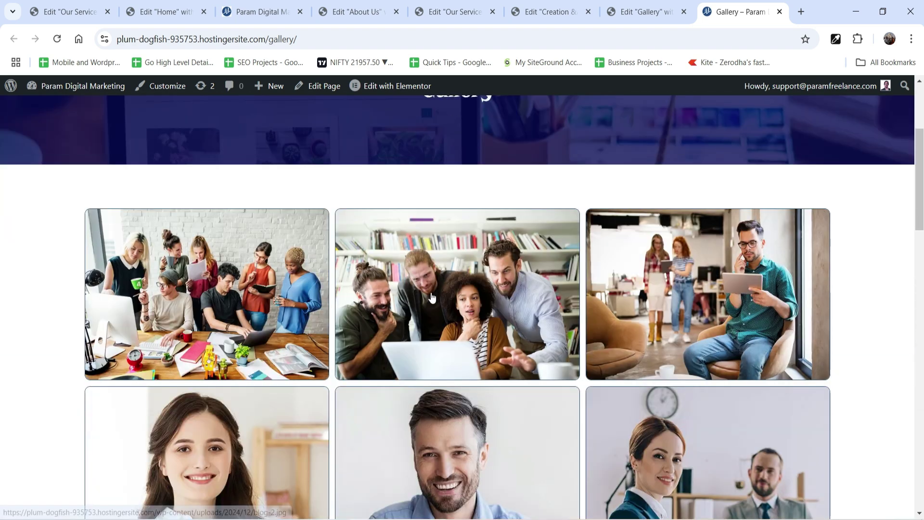
- Open the second gallery photo in the live page's lightbox, browse through the following images and close it
click(432, 298)
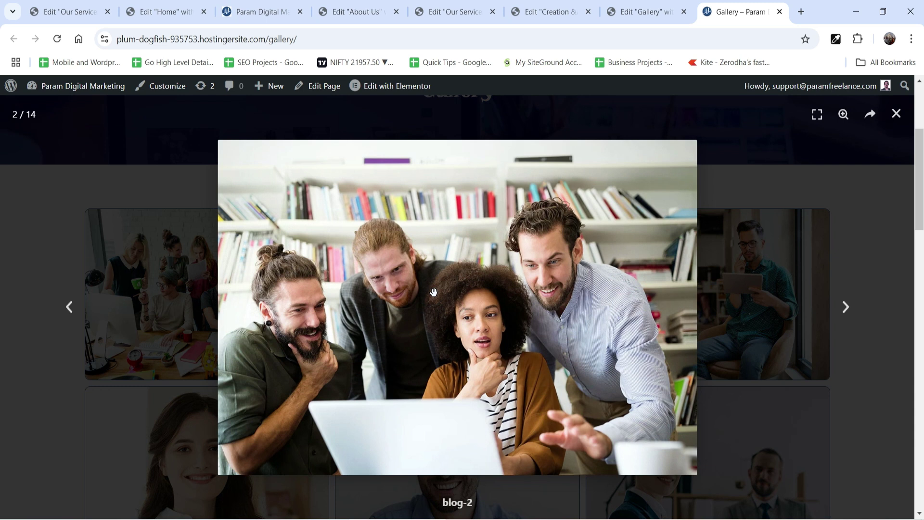
click(845, 307)
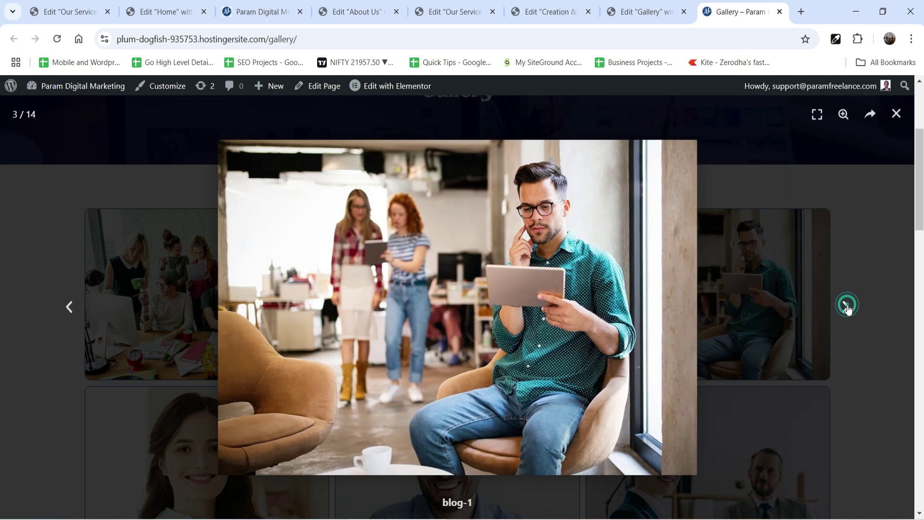
click(845, 307)
click(846, 307)
click(845, 306)
click(846, 307)
click(845, 307)
click(845, 307)
click(845, 307)
click(846, 307)
click(895, 114)
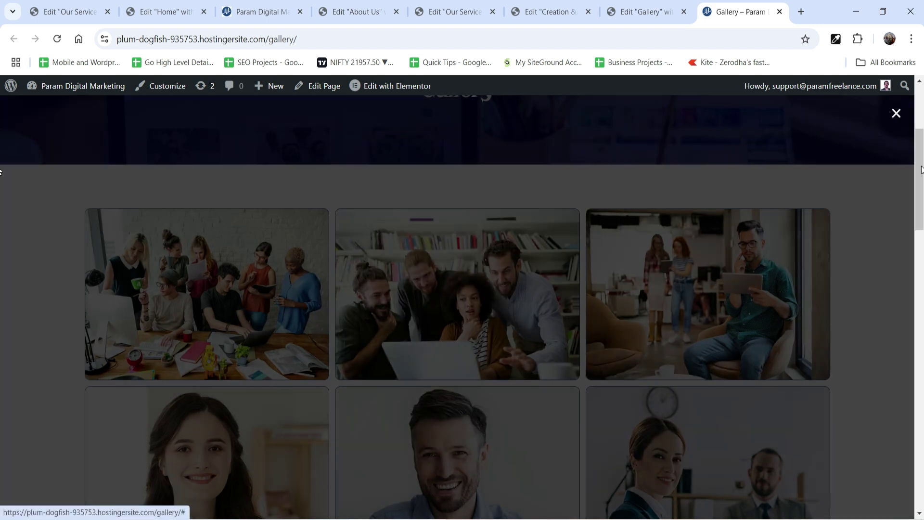
scroll(856, 265, down, 1)
- Return to the Elementor editor of the Gallery page and delete the Basic Gallery widget
click(636, 13)
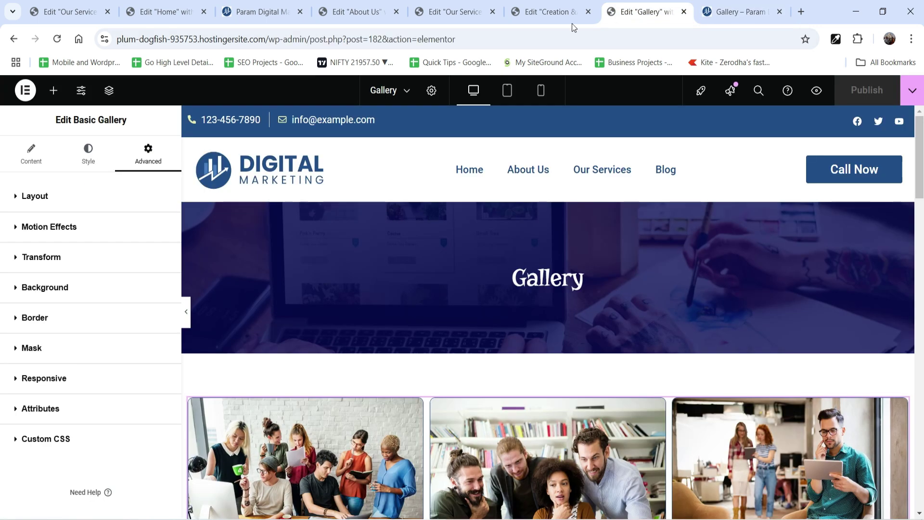
scroll(903, 240, down, 5)
scroll(903, 240, up, 2)
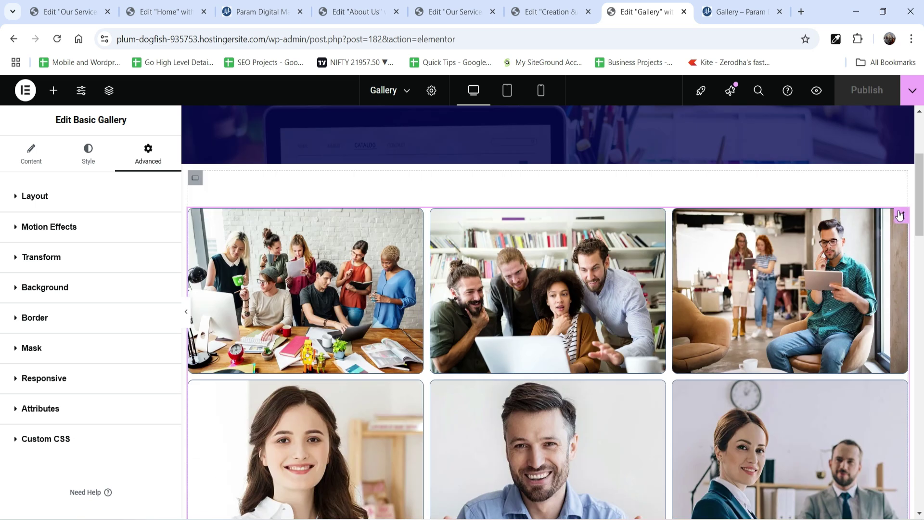
right_click(899, 224)
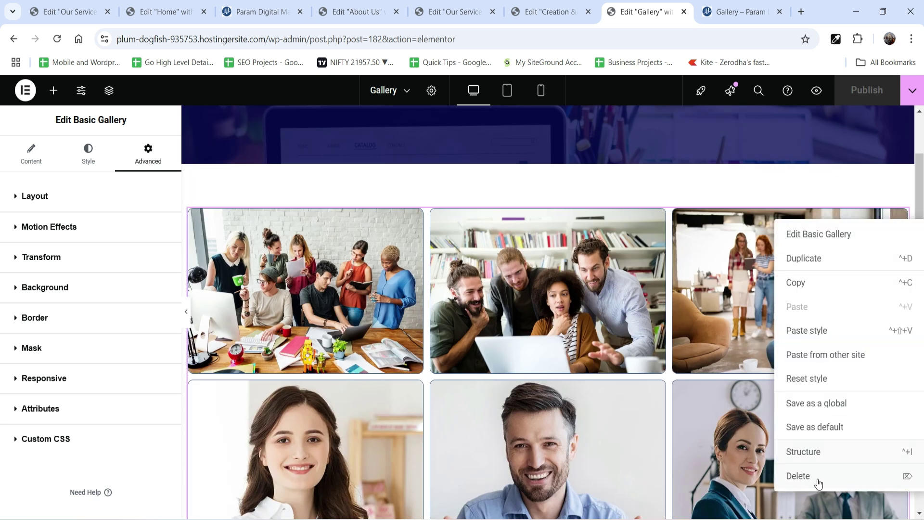
click(815, 482)
- Find the Gallery widget by searching for "gallery" and place it in the empty container below the page banner
click(552, 238)
text(gallery)
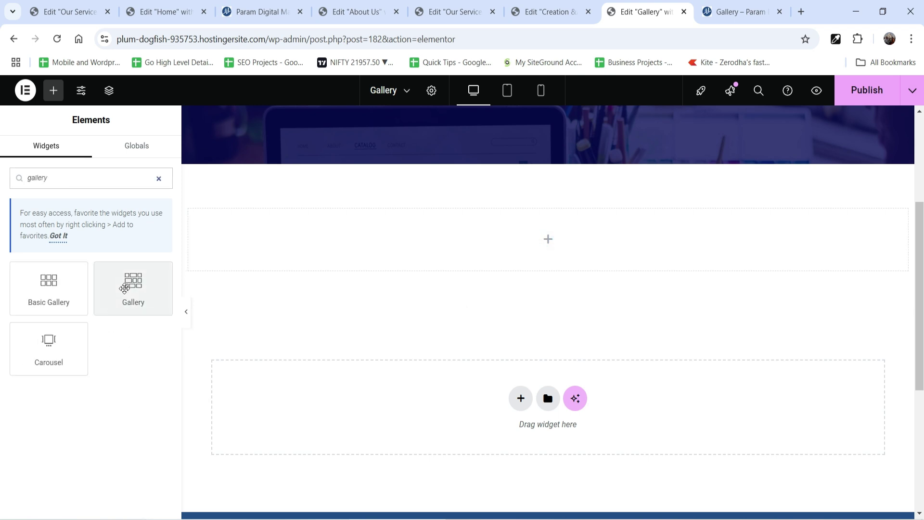
drag(125, 289, 496, 240)
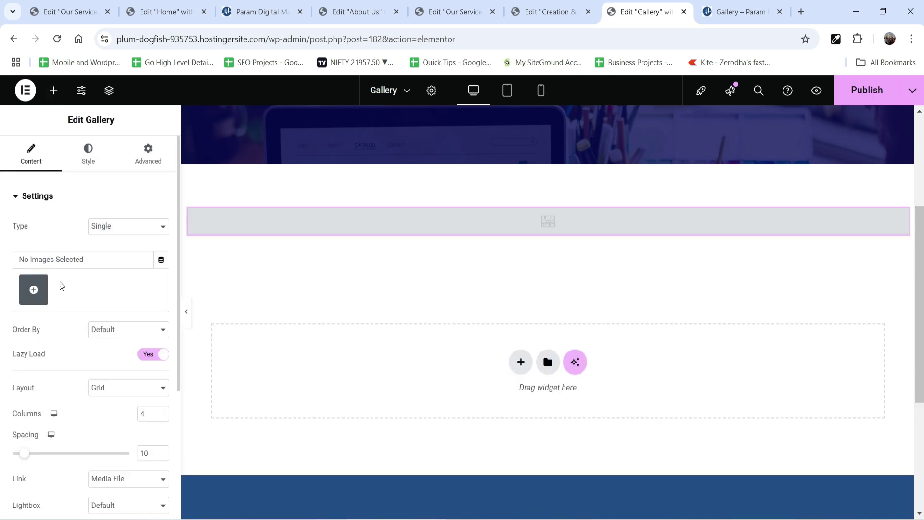
- Fill the Gallery widget with the 14 photos from the Media Library, leaving out the logo images, and insert the gallery
click(33, 291)
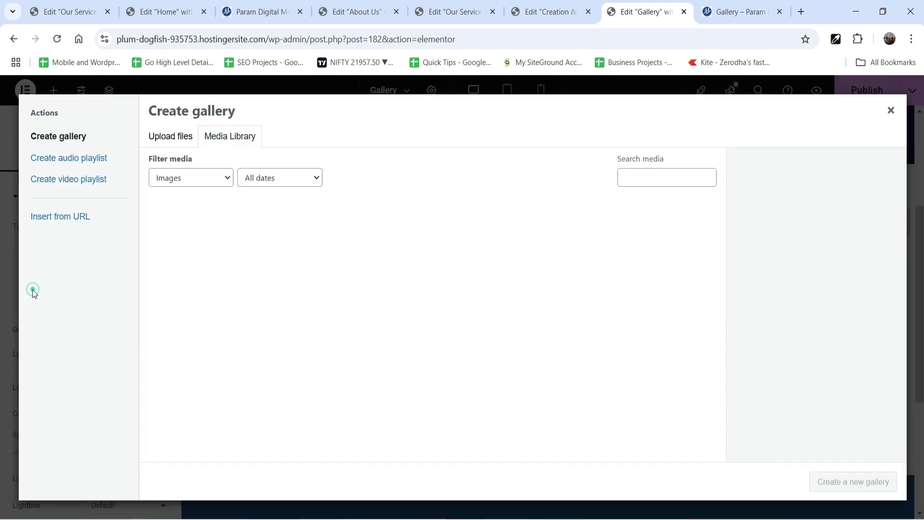
click(184, 246)
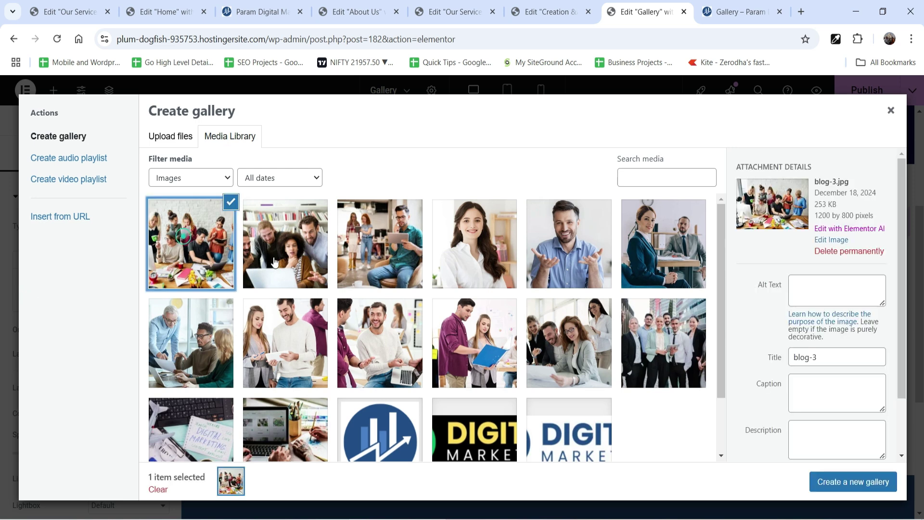
click(284, 245)
click(381, 244)
click(488, 243)
click(569, 243)
click(663, 244)
click(190, 342)
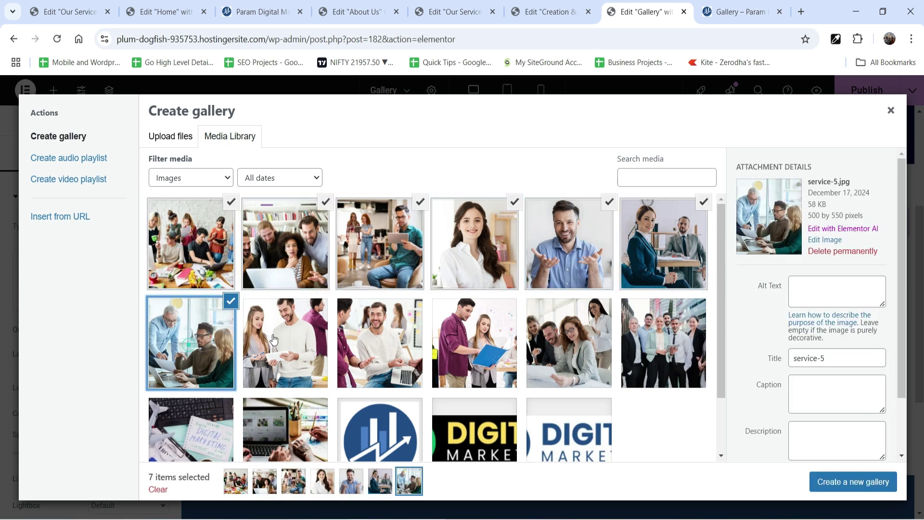
shift+click(663, 342)
click(190, 428)
click(285, 428)
click(852, 481)
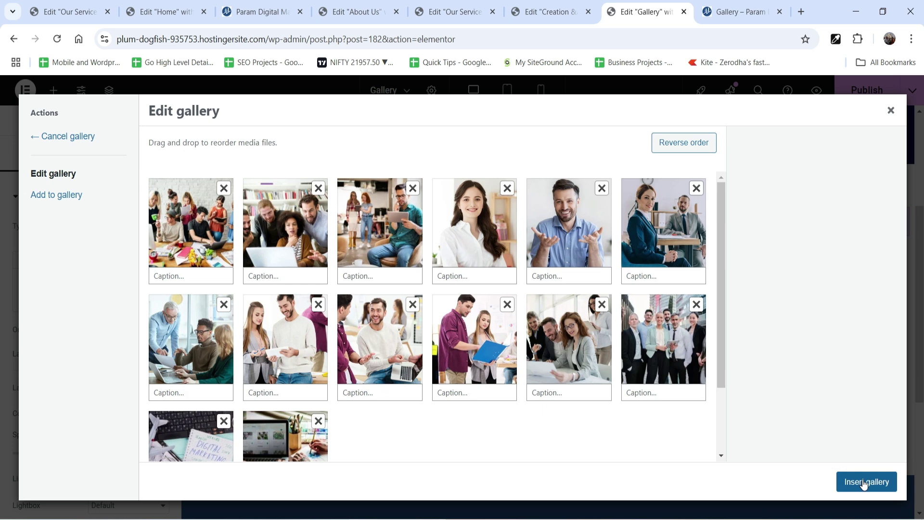
click(863, 482)
- Compare the new gallery in the editor with the Basic Gallery grid on the live page
scroll(610, 318, down, 9)
scroll(699, 404, up, 4)
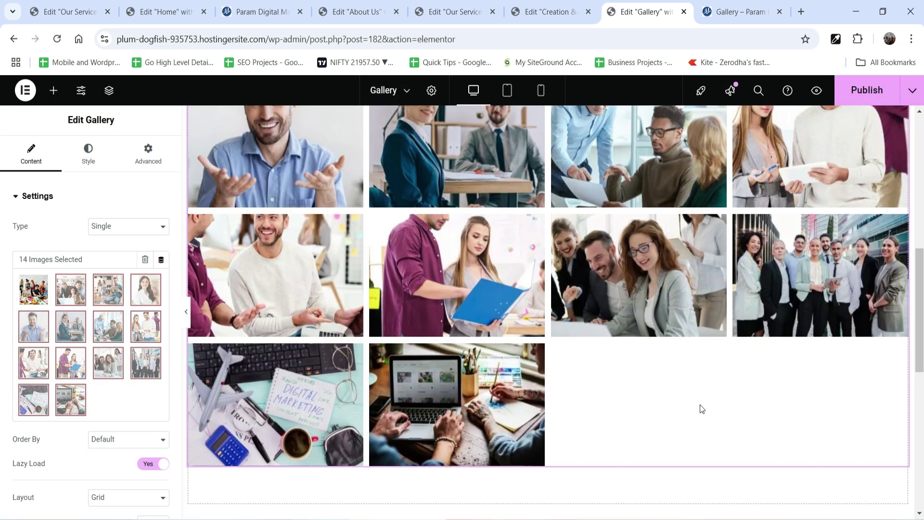
click(727, 13)
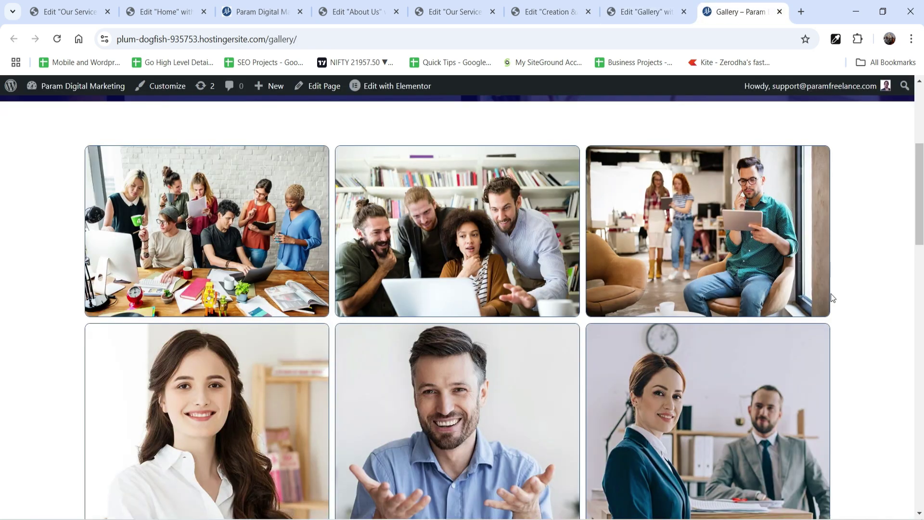
scroll(825, 291, down, 5)
scroll(677, 267, down, 13)
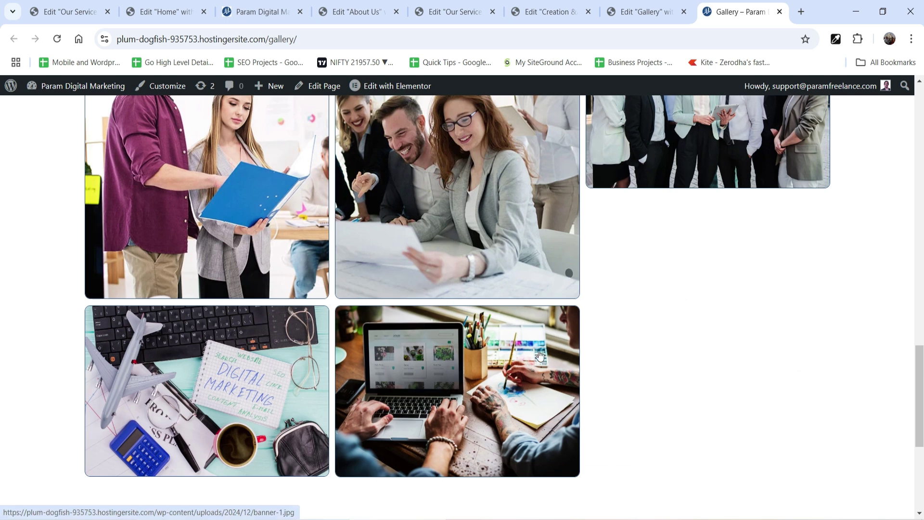
click(640, 12)
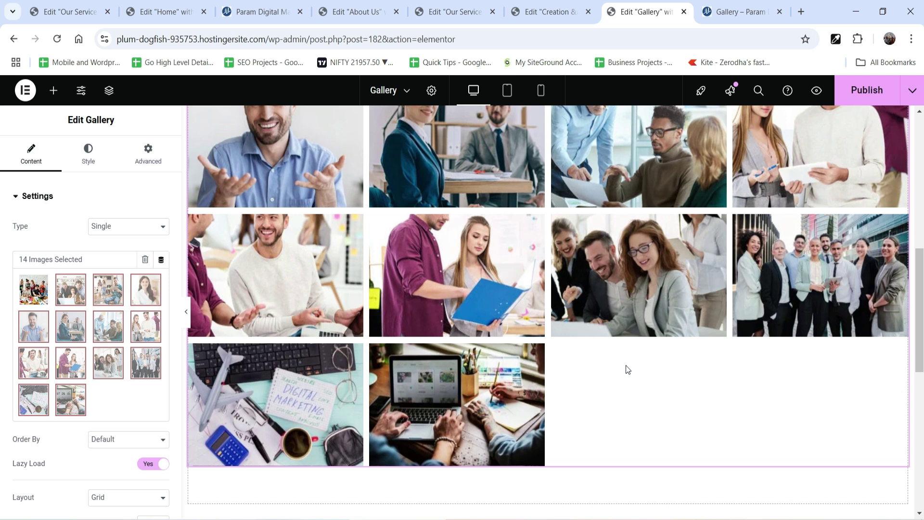
- Check the gallery's Order By options, keep Default, and set the grid to 3 columns
scroll(627, 369, up, 4)
scroll(87, 282, down, 3)
scroll(51, 279, down, 2)
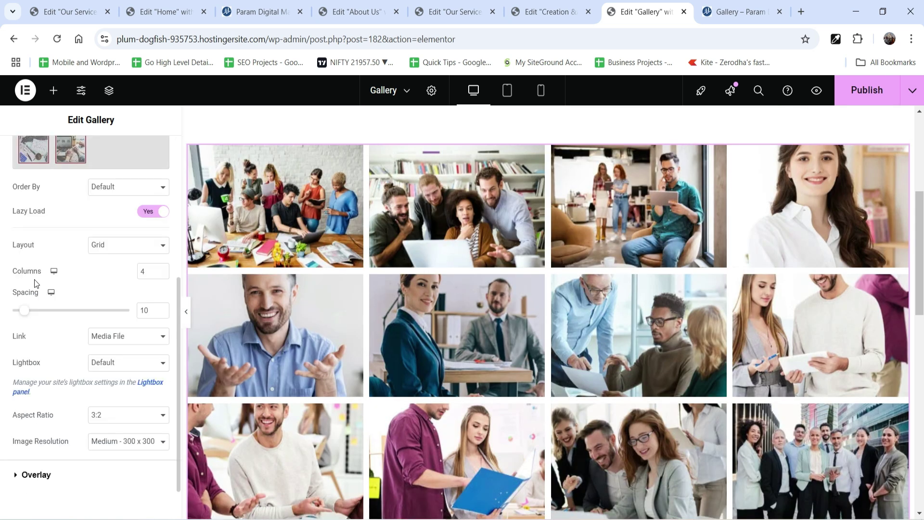
scroll(86, 278, up, 1)
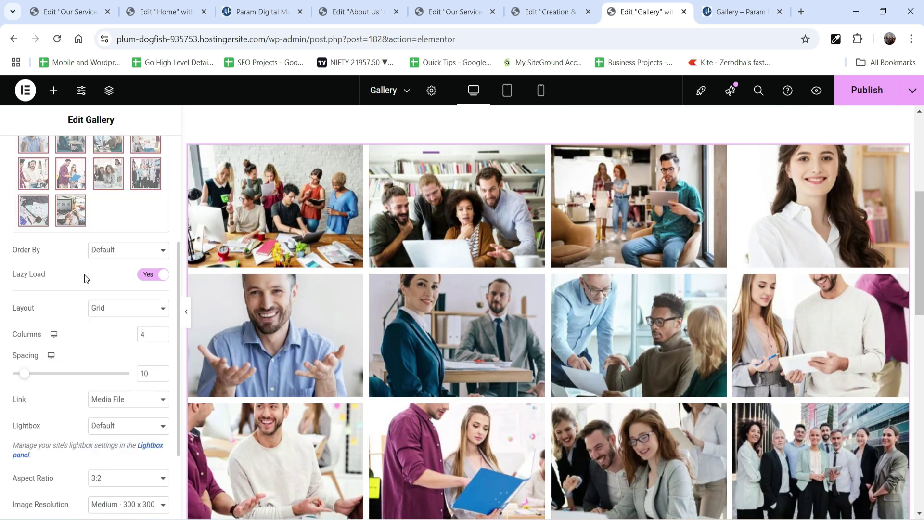
click(110, 259)
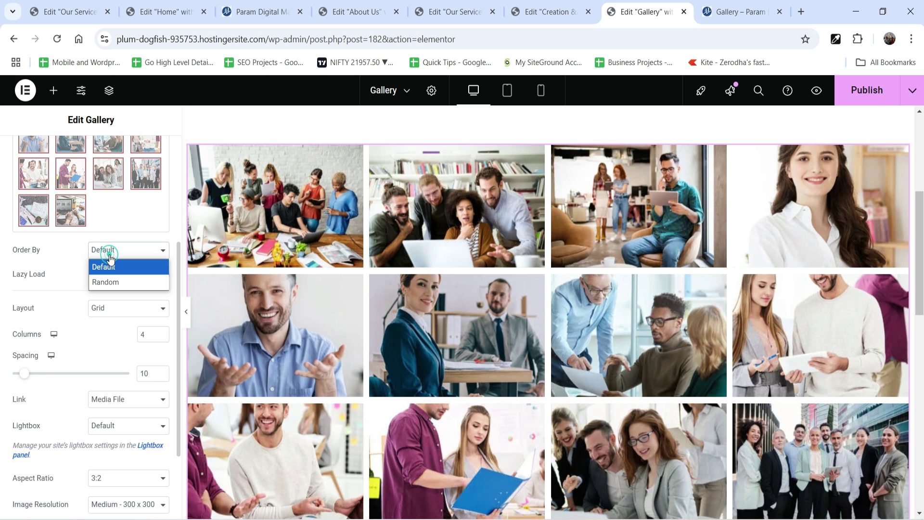
click(24, 258)
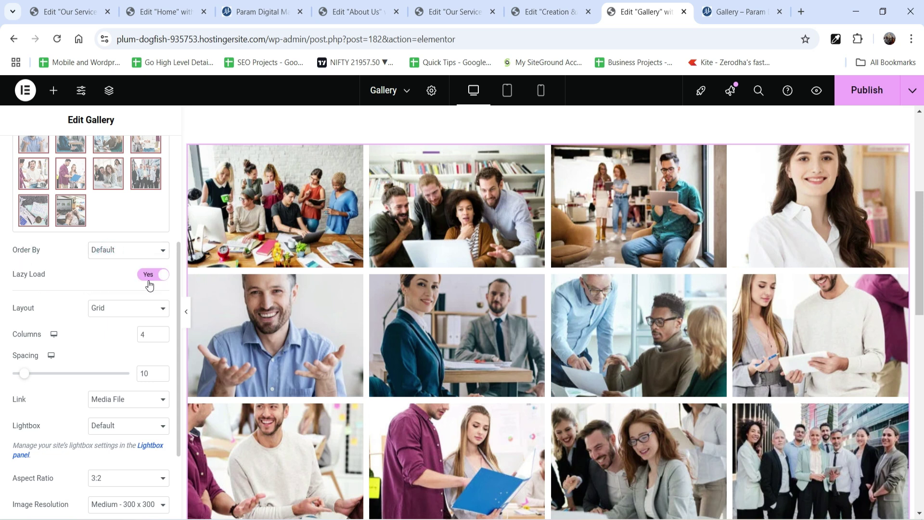
click(162, 336)
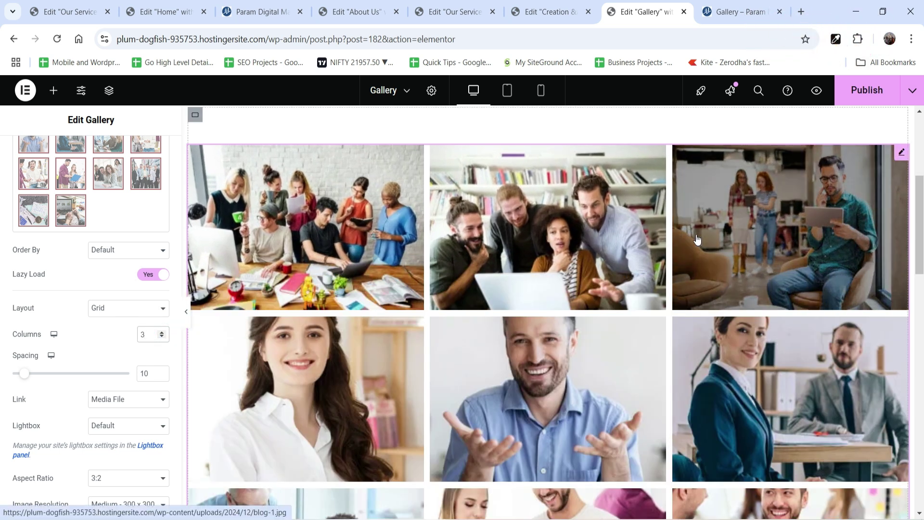
scroll(689, 253, down, 5)
scroll(689, 251, up, 4)
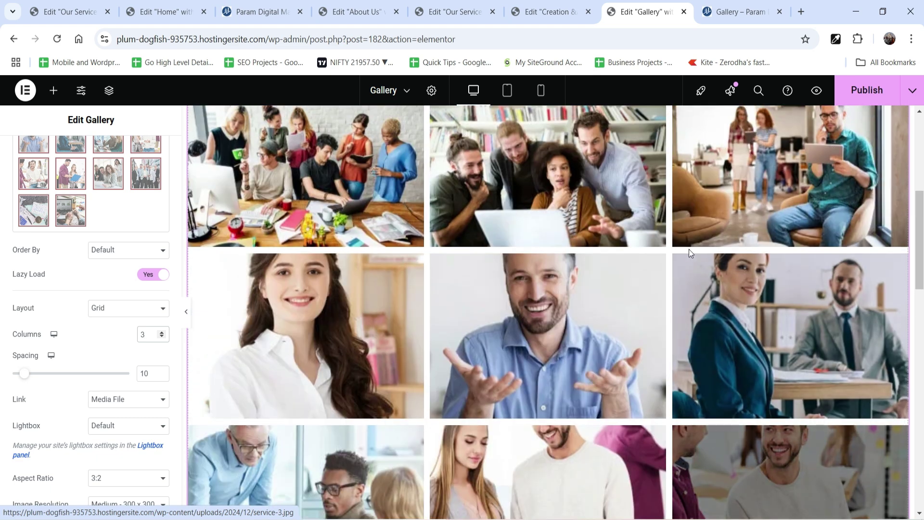
- Try the Justified layout on the gallery, review its rows and switch the layout back to Grid
click(103, 311)
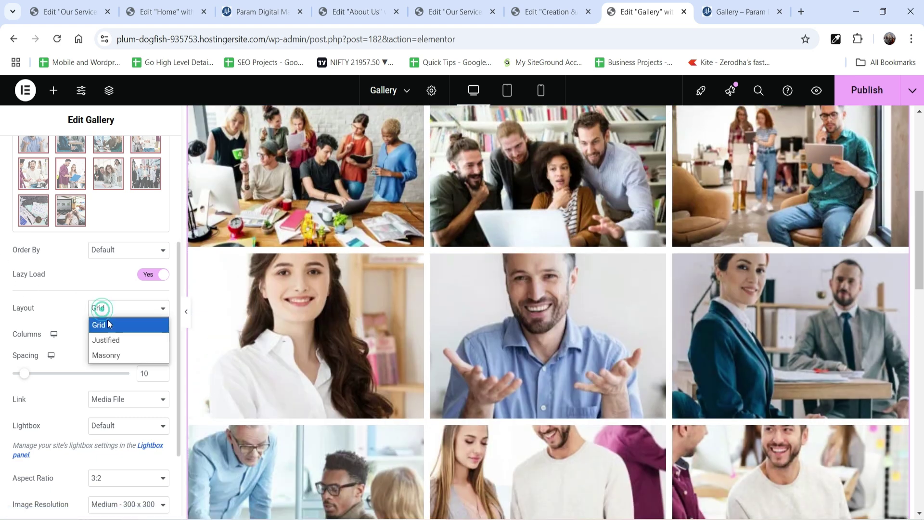
click(113, 338)
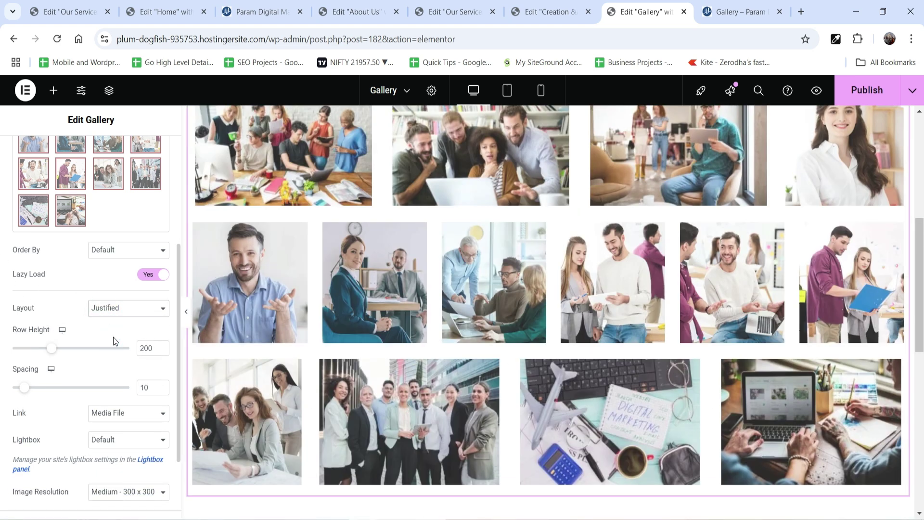
scroll(709, 266, up, 2)
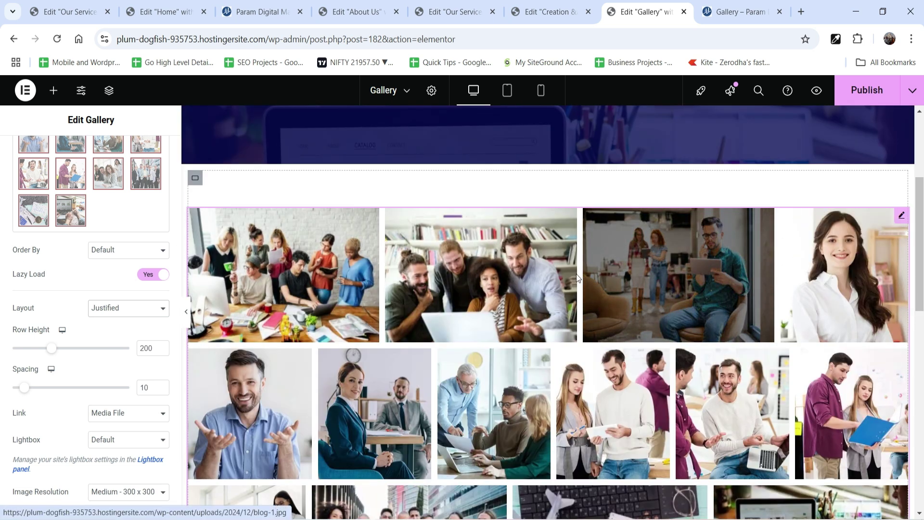
scroll(384, 255, down, 3)
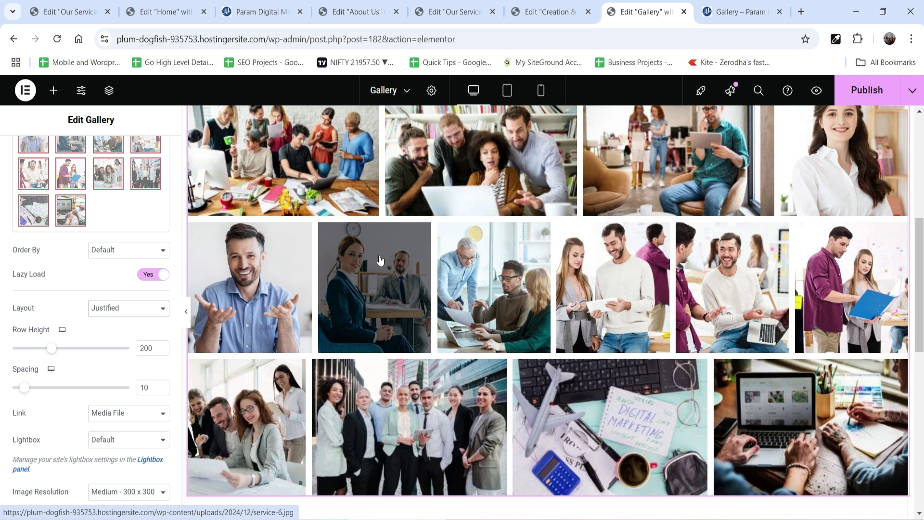
click(126, 307)
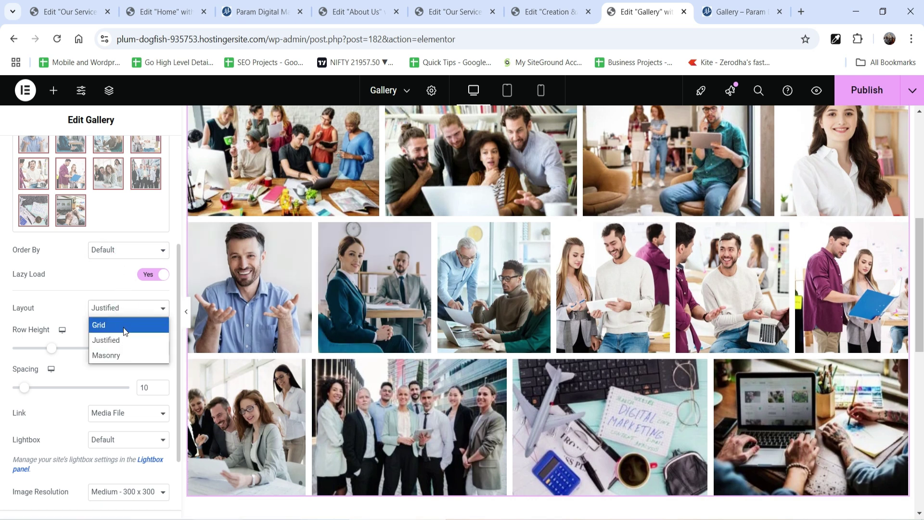
click(123, 327)
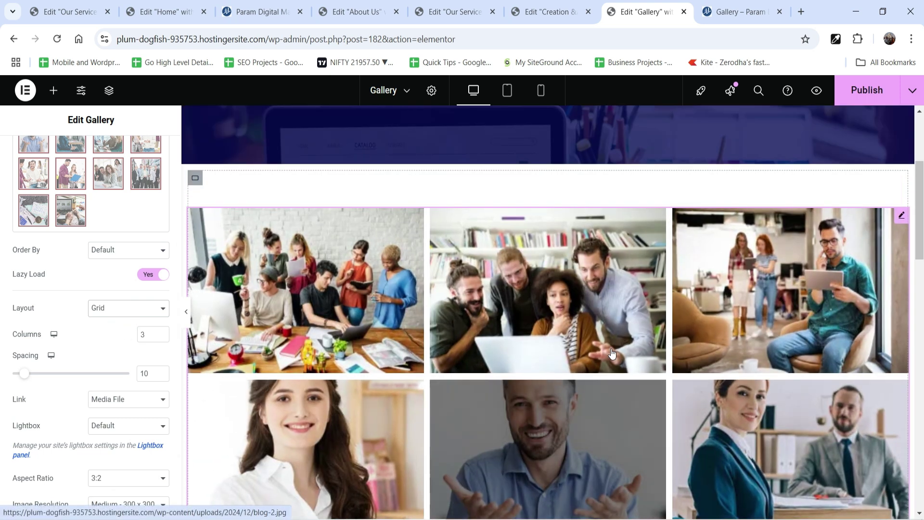
- Preview the gallery's hover overlay and lightbox in the editor by opening the sixth and first images and closing them
scroll(586, 354, down, 3)
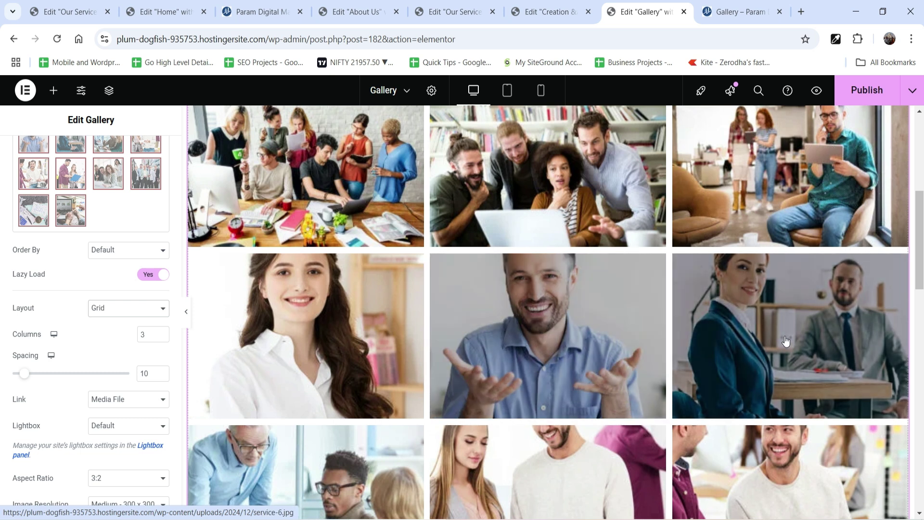
click(784, 333)
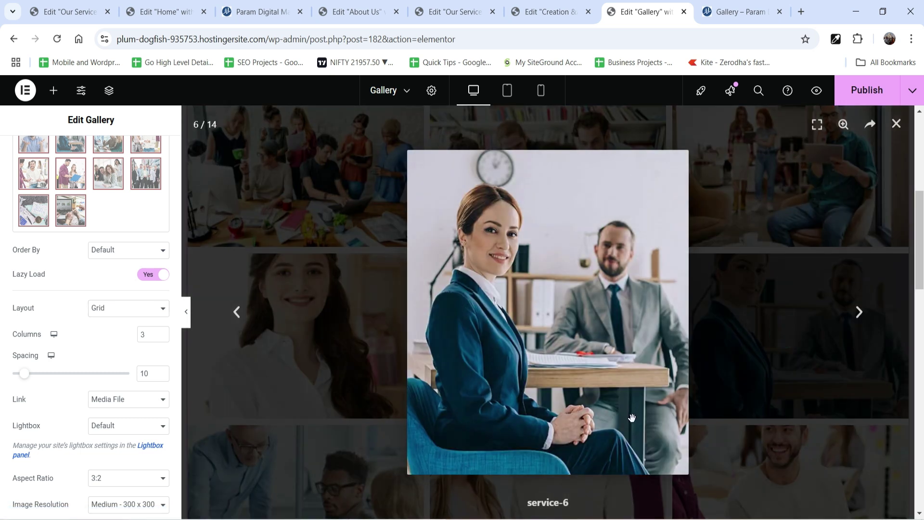
click(862, 187)
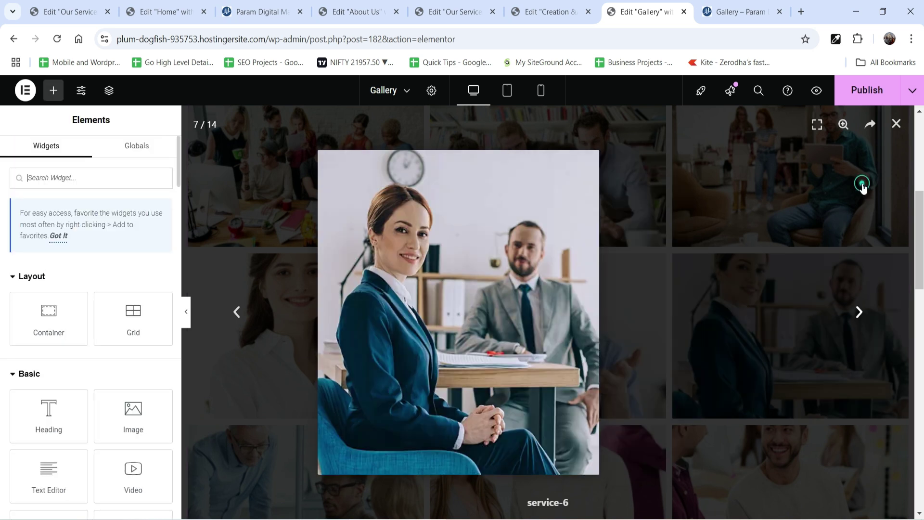
click(859, 311)
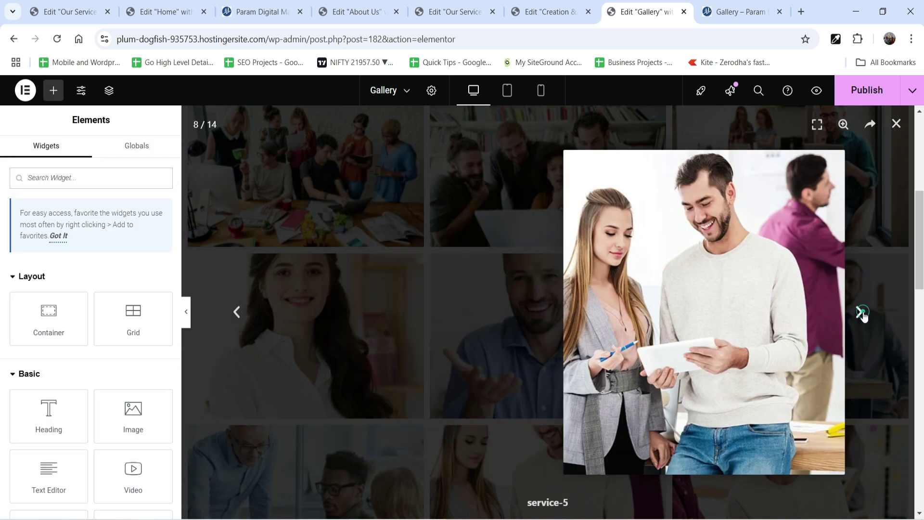
click(896, 123)
scroll(720, 318, down, 5)
scroll(720, 318, up, 10)
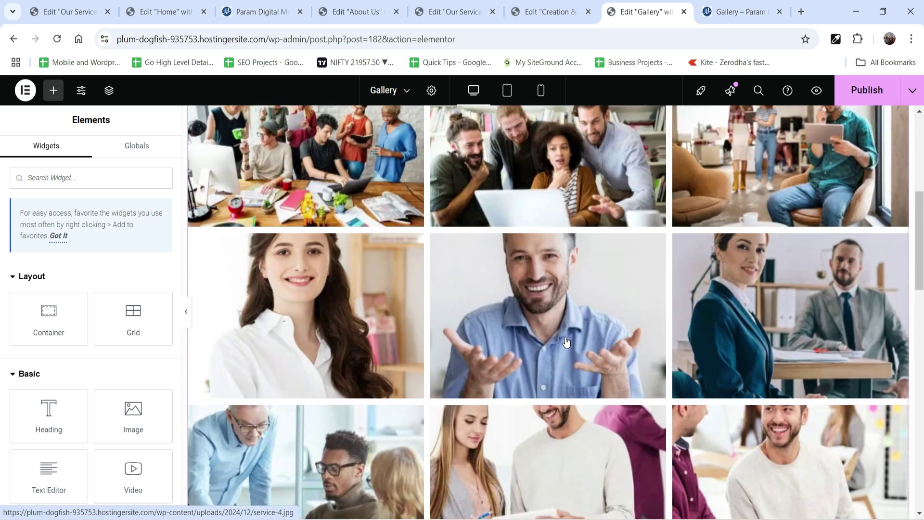
click(326, 250)
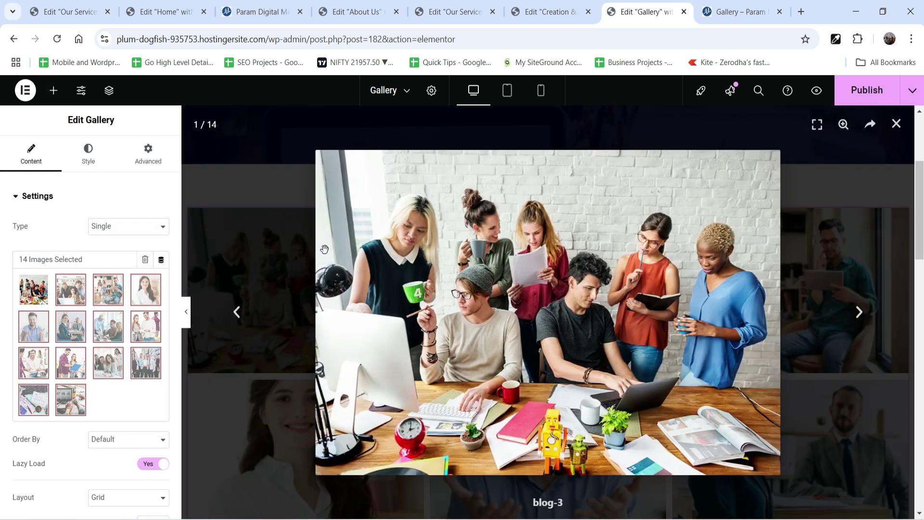
click(895, 124)
scroll(643, 202, down, 1)
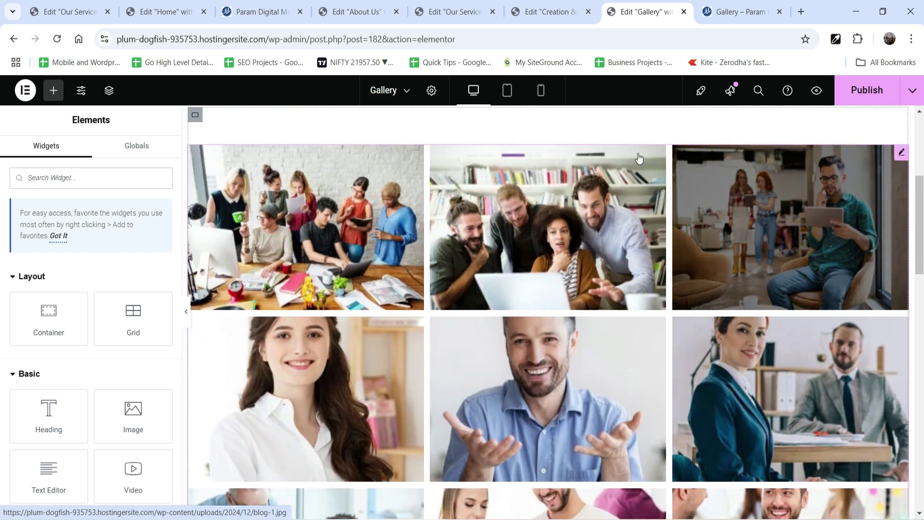
- Open the gallery widget for editing and set its layout to Justified
click(901, 152)
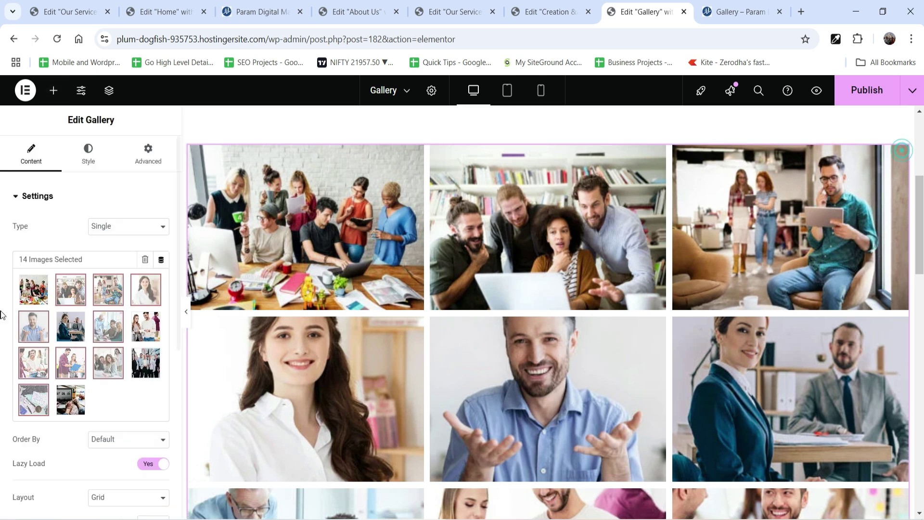
scroll(128, 299, down, 5)
click(118, 192)
click(119, 193)
click(113, 243)
click(104, 277)
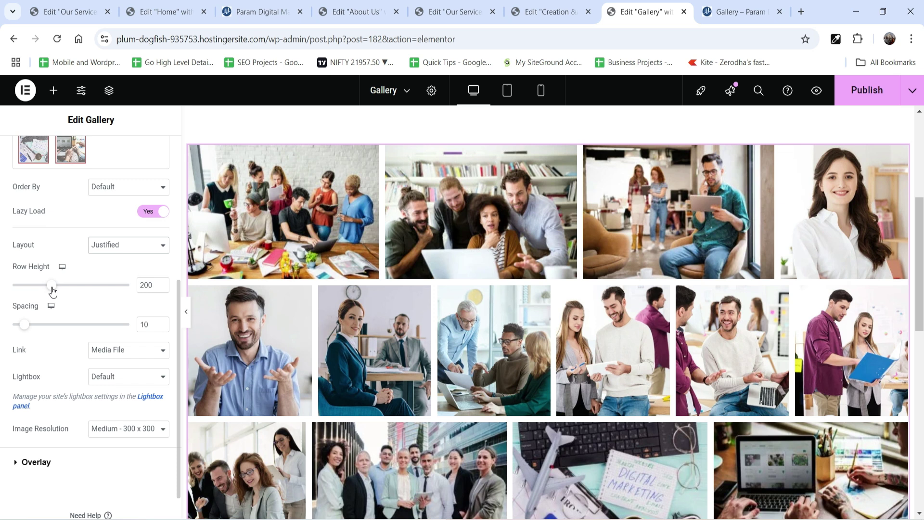
- Set the justified gallery's row height to 304 and review the resulting image rows
drag(53, 289, 78, 292)
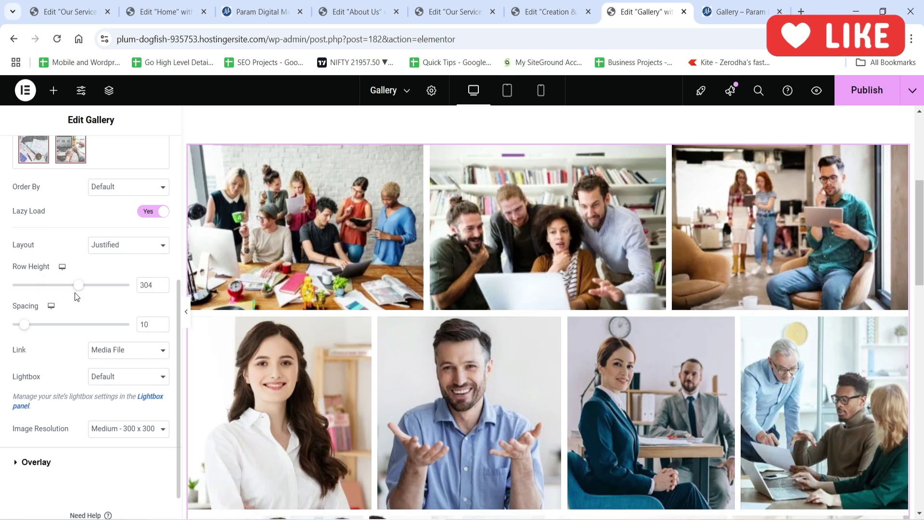
scroll(900, 369, down, 4)
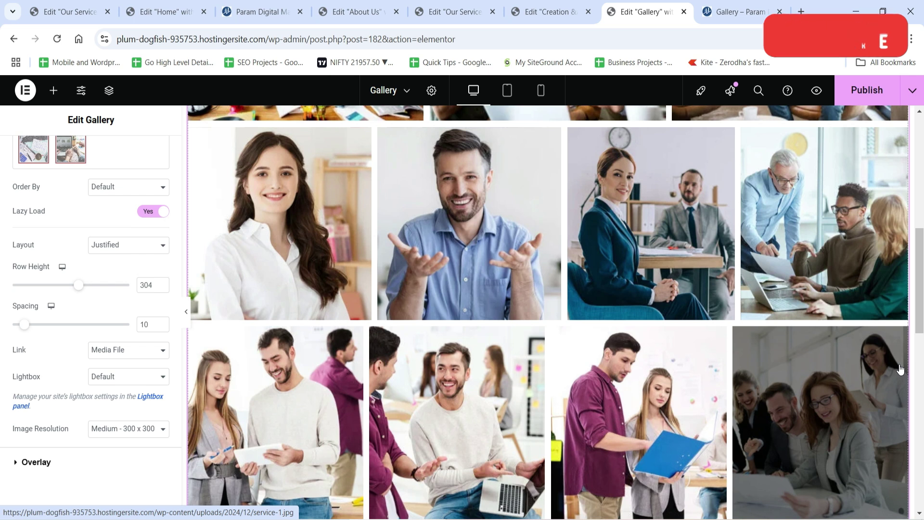
scroll(900, 369, up, 4)
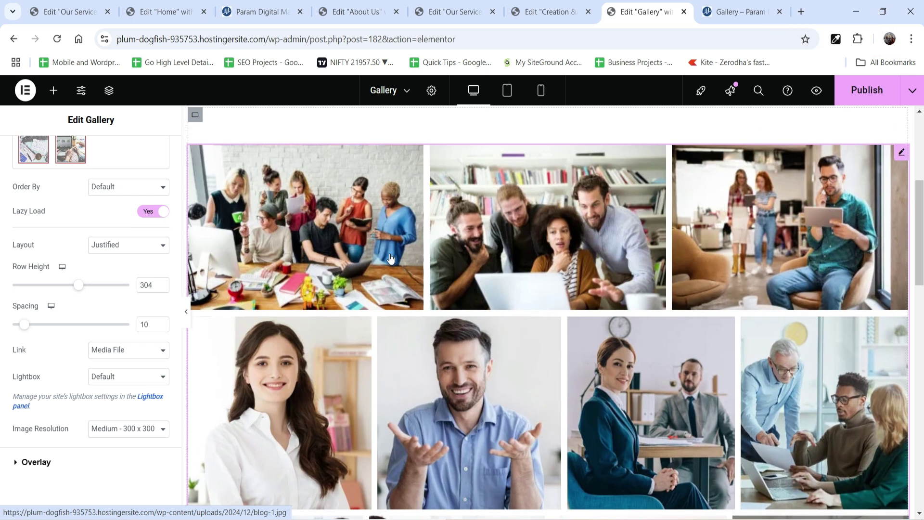
scroll(881, 289, down, 9)
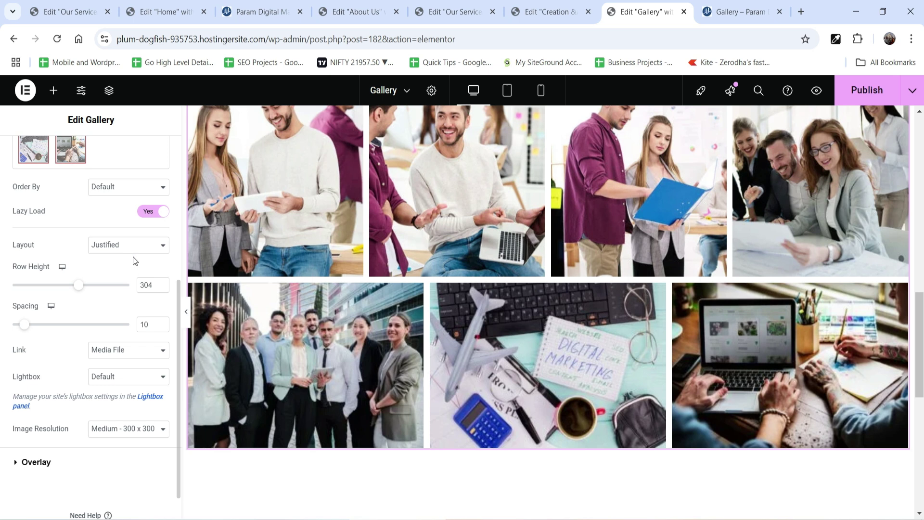
- Set the gallery's spacing to 5 and its image resolution to Large - 1024 x 1024
drag(26, 329, 26, 331)
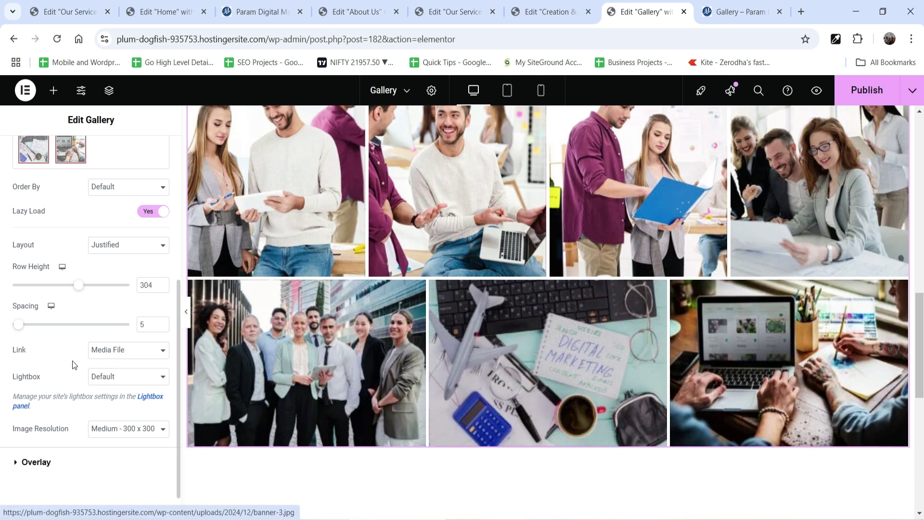
scroll(71, 440, down, 1)
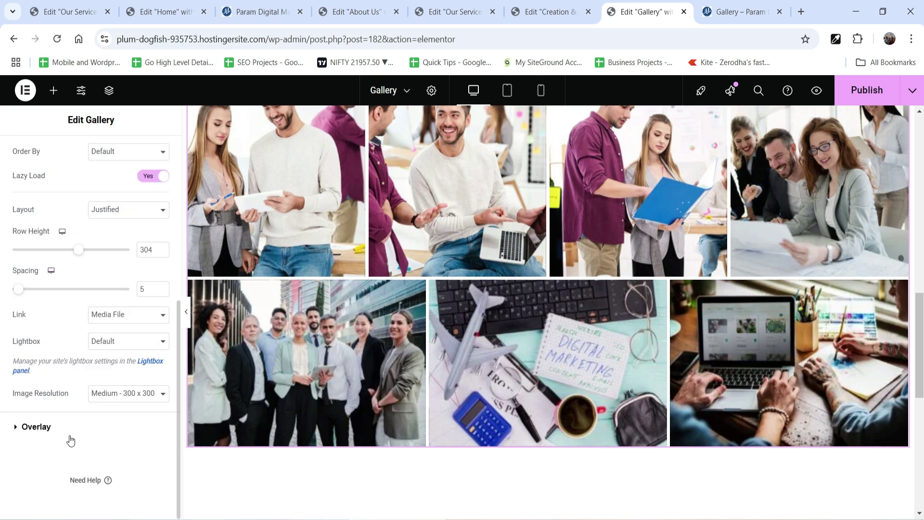
click(122, 400)
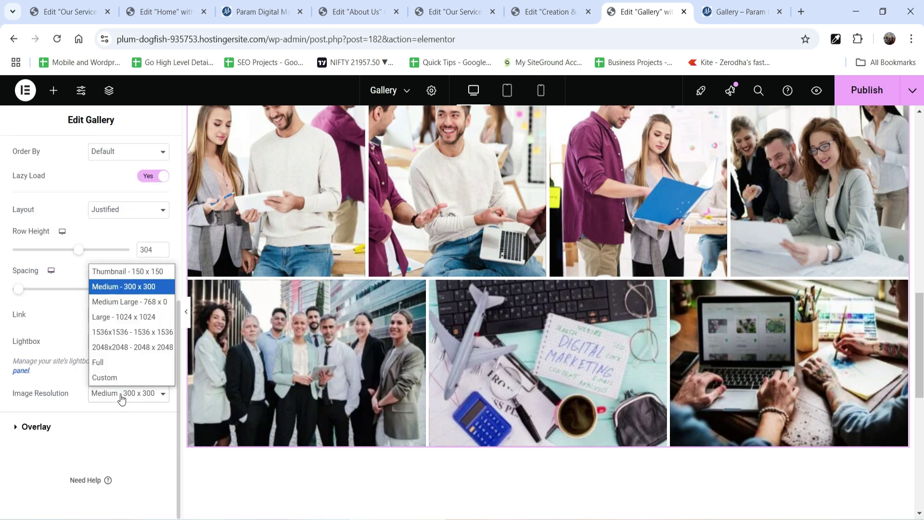
click(142, 317)
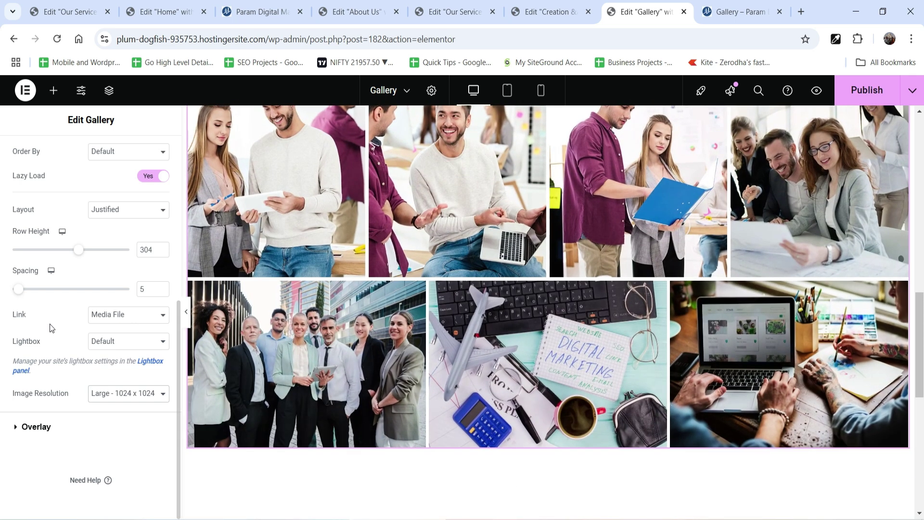
- Publish the justified gallery, reload the live Gallery page and check its rows and image lightbox
click(864, 90)
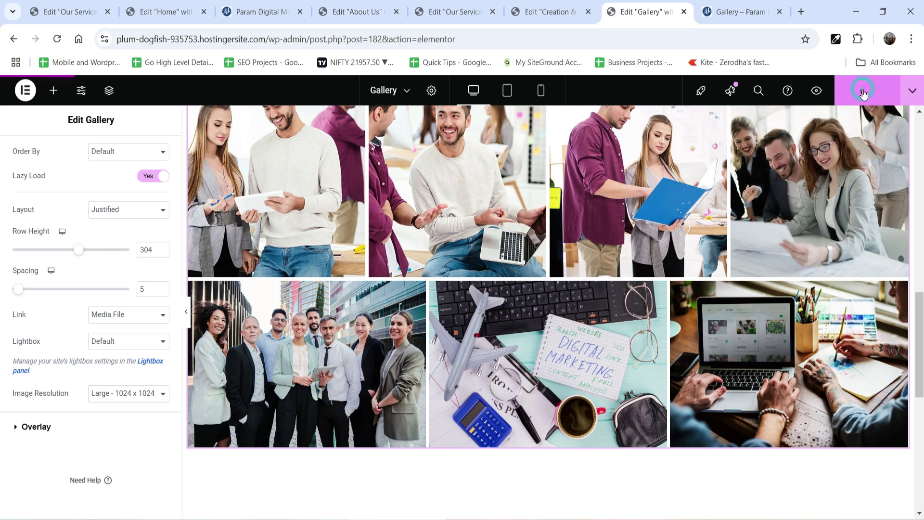
click(736, 12)
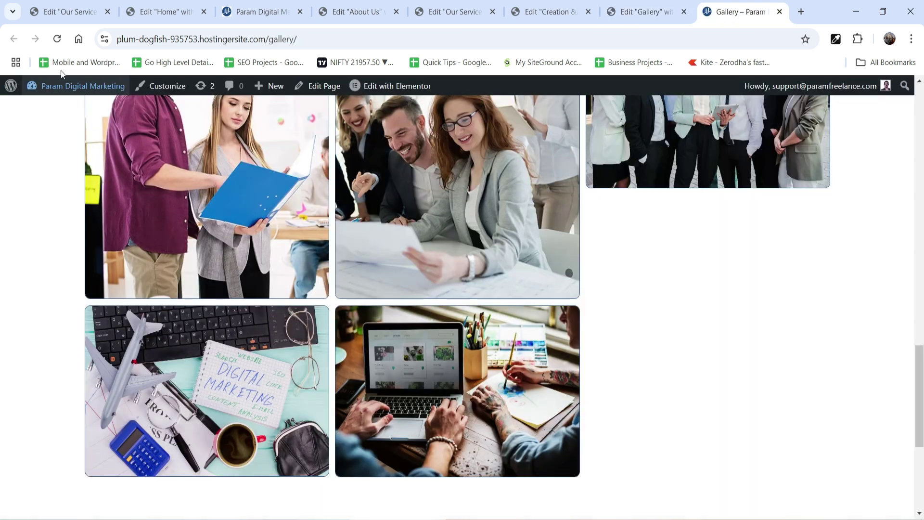
click(57, 39)
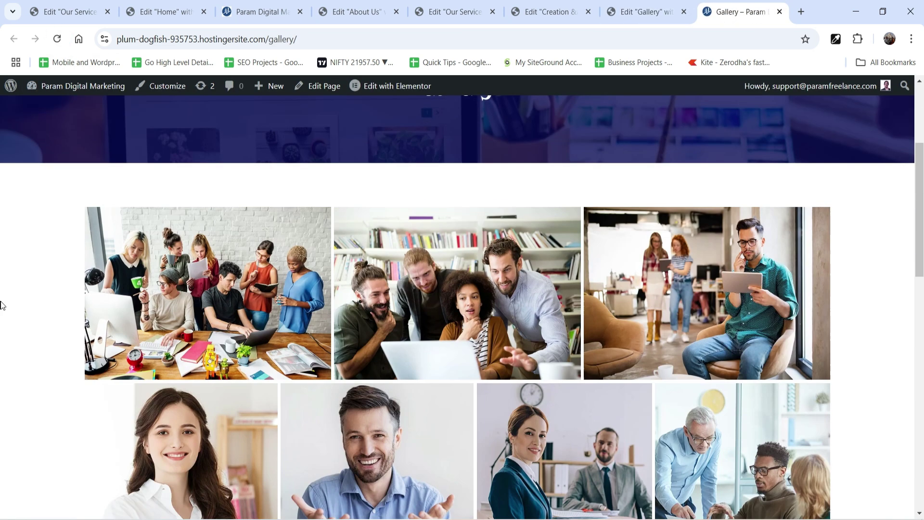
scroll(862, 269, down, 10)
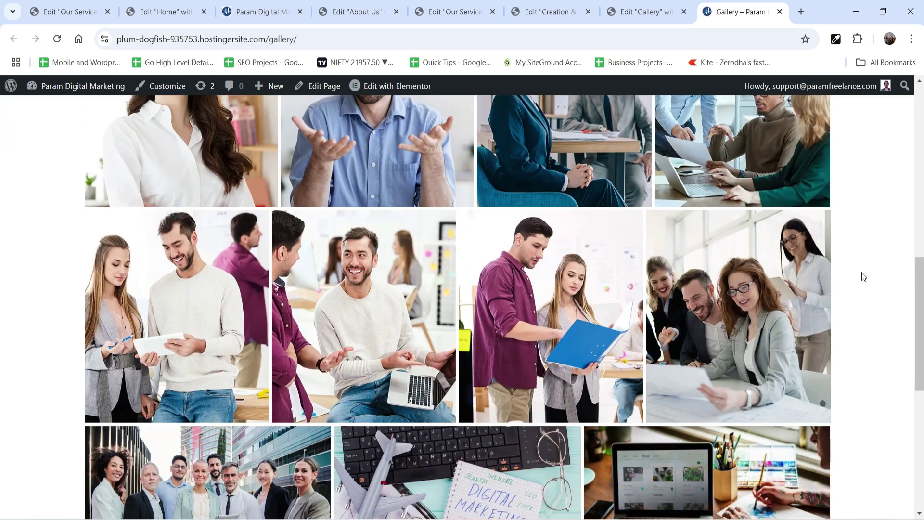
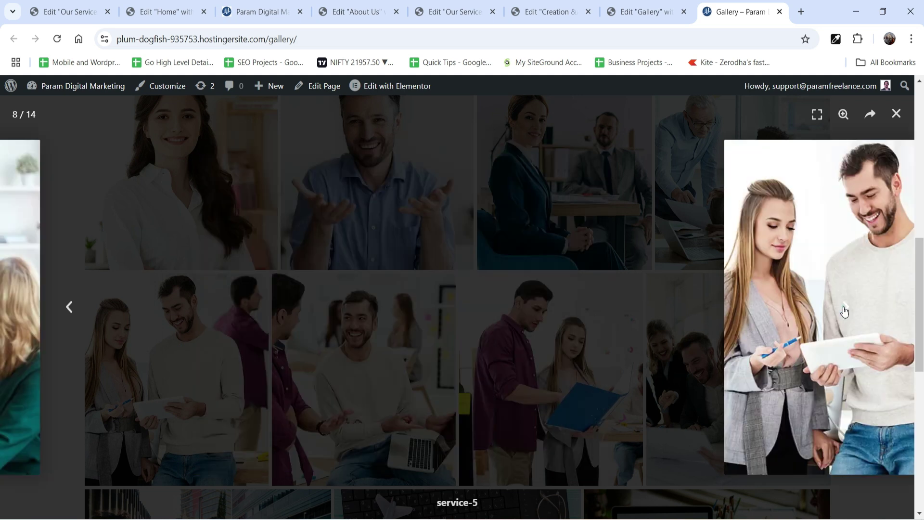
click(896, 114)
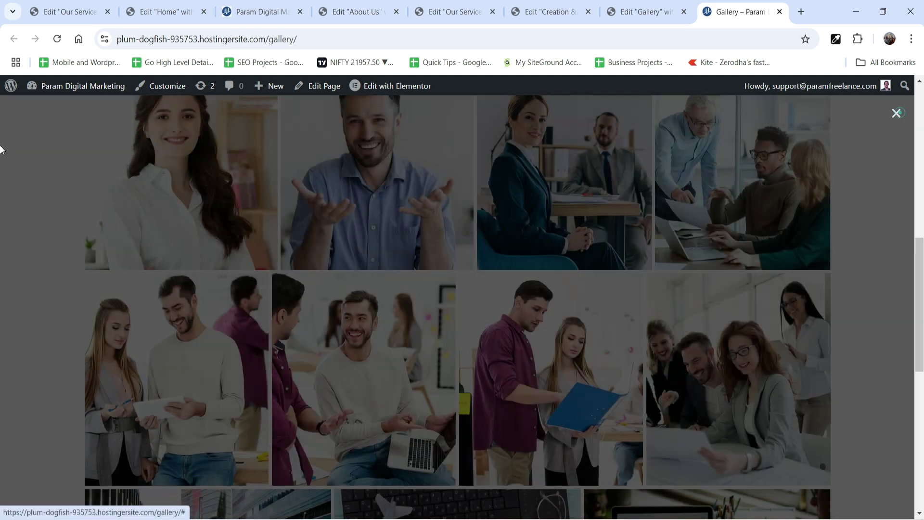
- Back in the editor, change the gallery layout to Masonry with 3 columns and review the arrangement
click(630, 11)
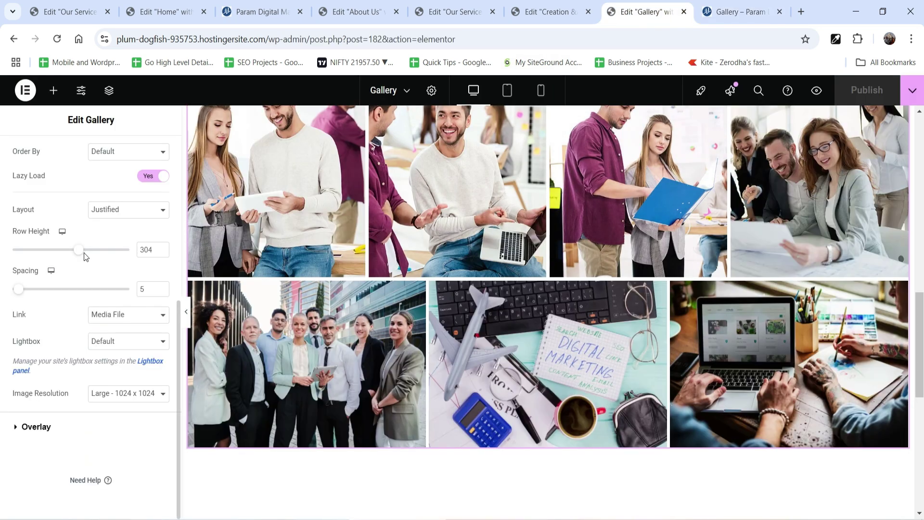
click(123, 211)
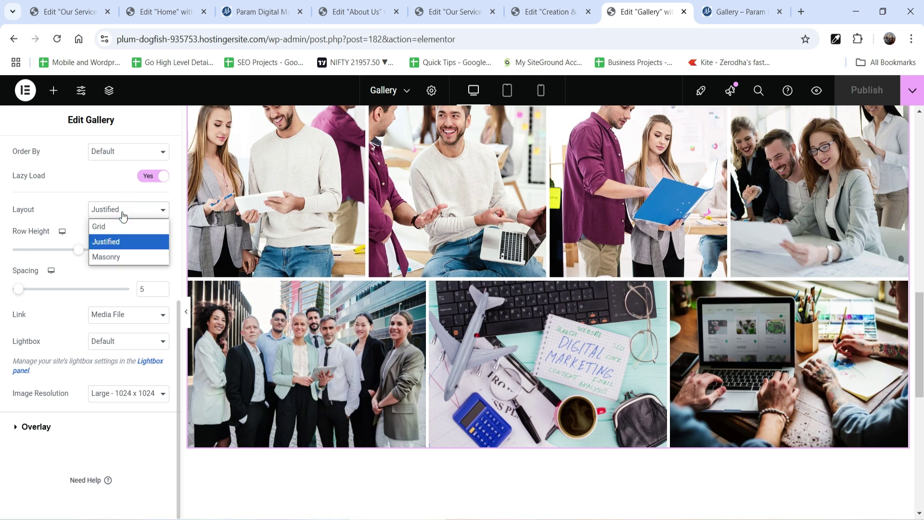
click(122, 258)
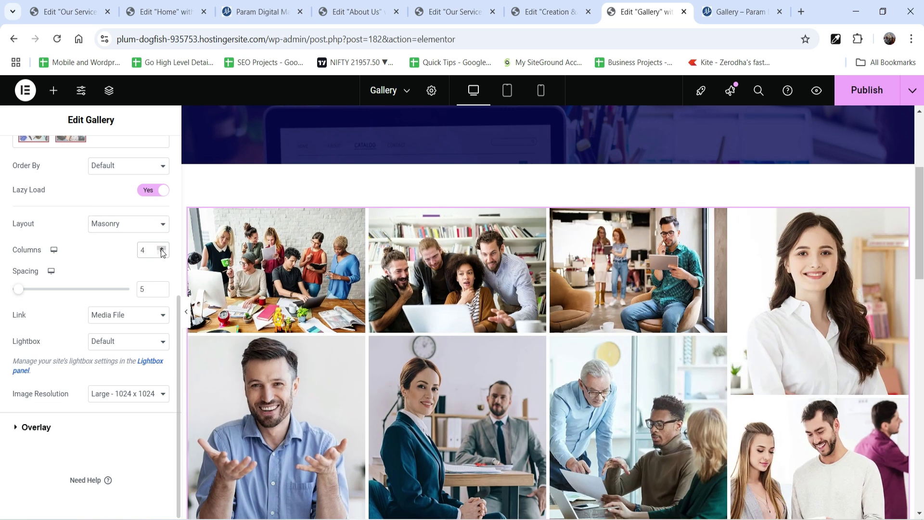
scroll(893, 248, down, 10)
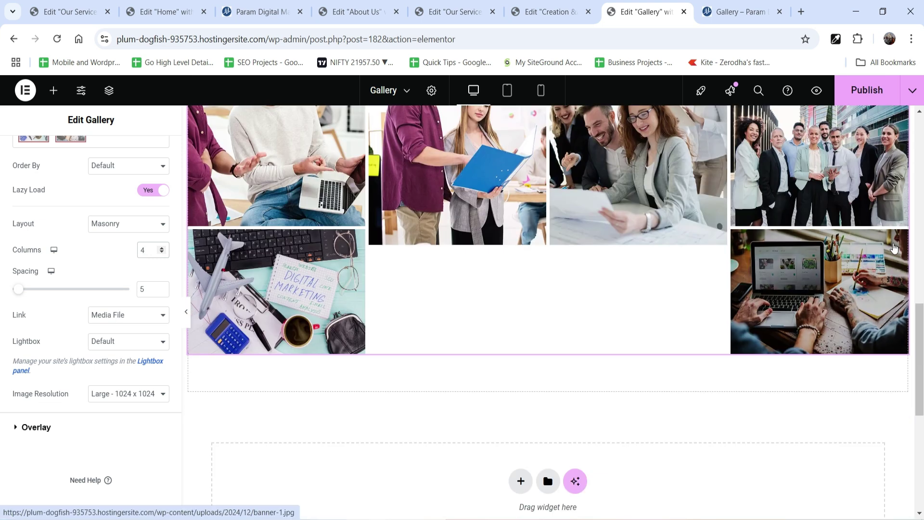
scroll(894, 248, up, 4)
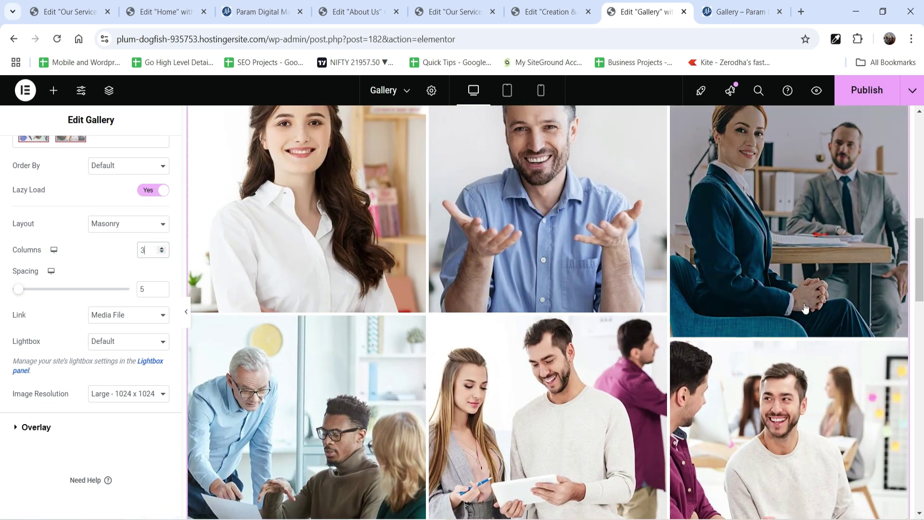
scroll(799, 306, down, 8)
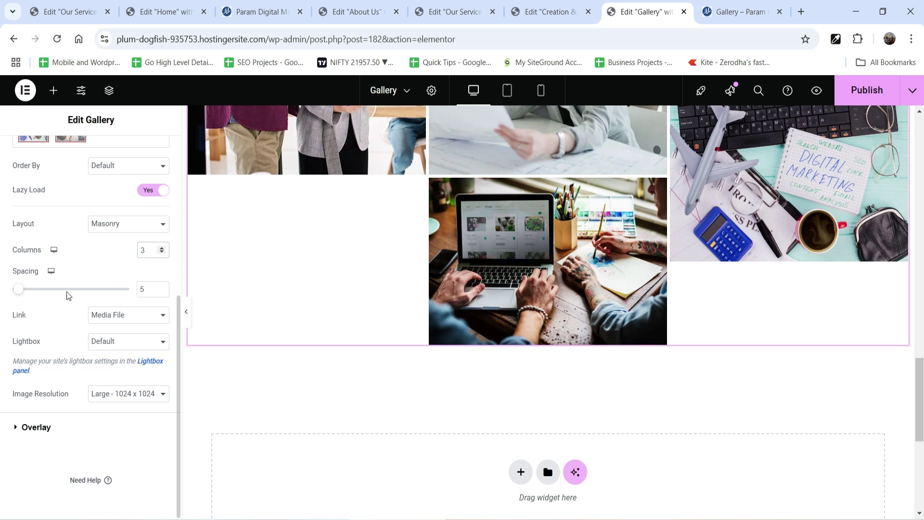
- Set the gallery overlay's Title to the image title and check it on several images
click(36, 427)
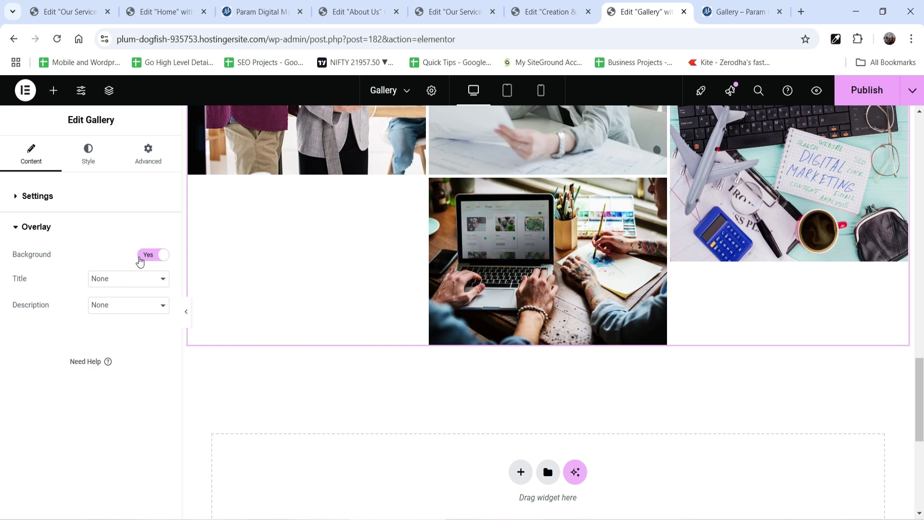
click(127, 277)
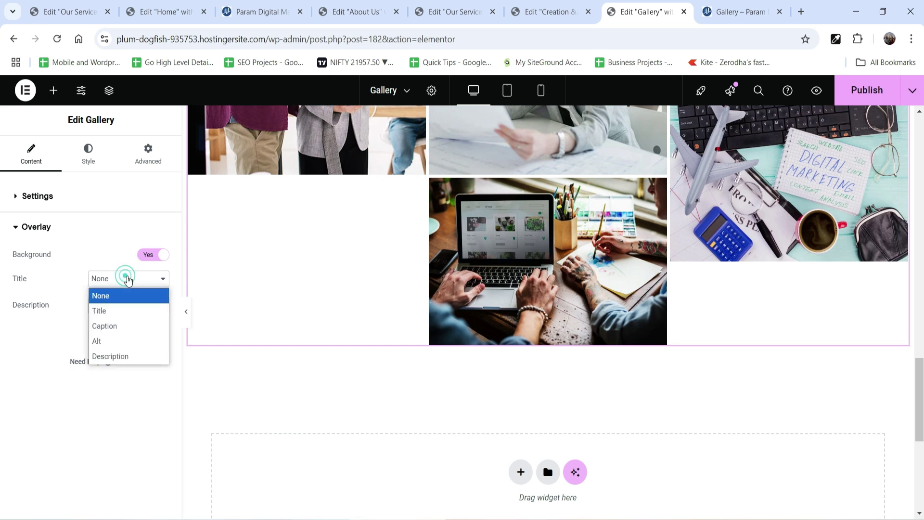
click(128, 310)
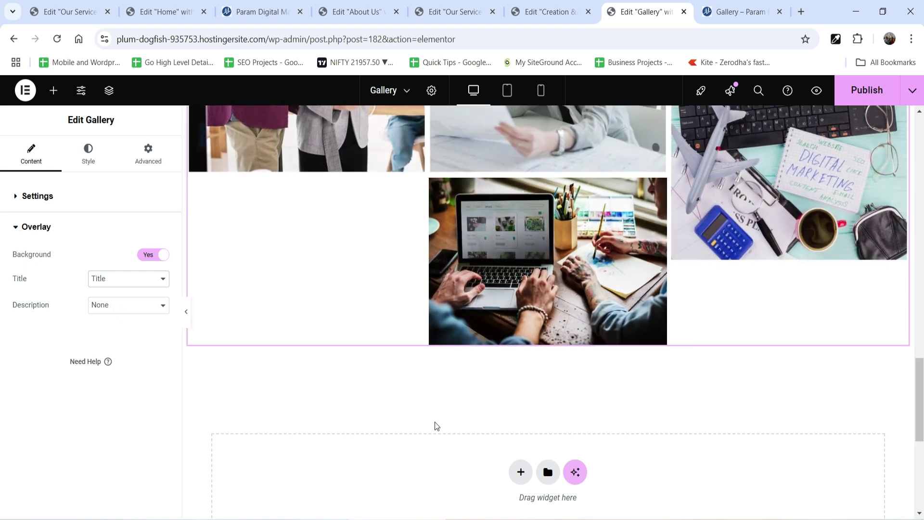
scroll(481, 366, up, 3)
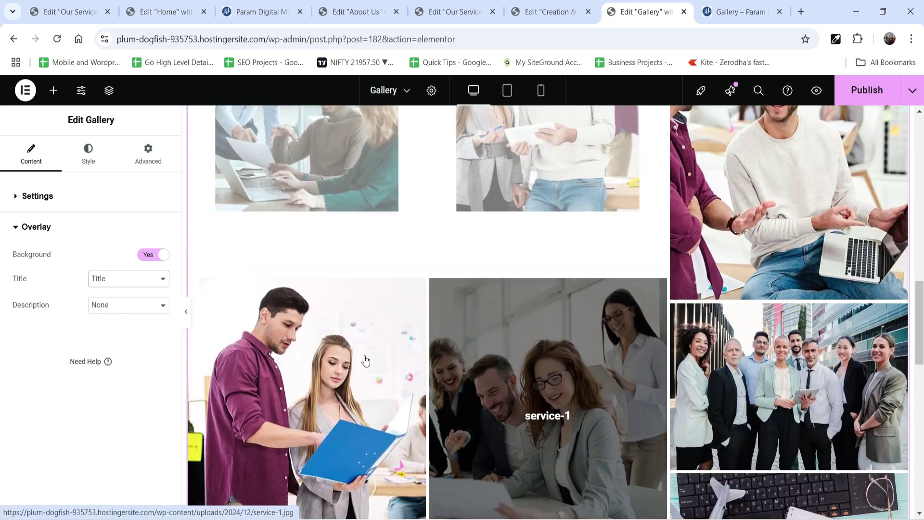
scroll(310, 168, up, 3)
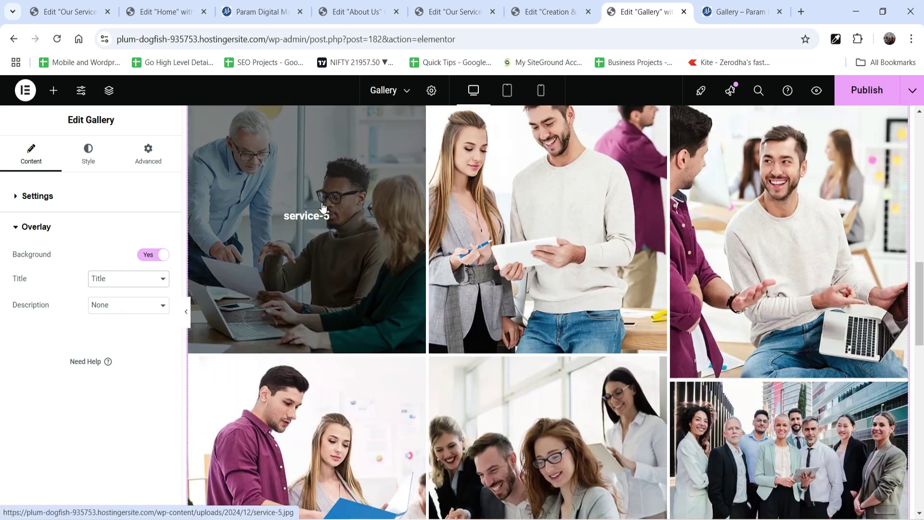
scroll(791, 281, up, 3)
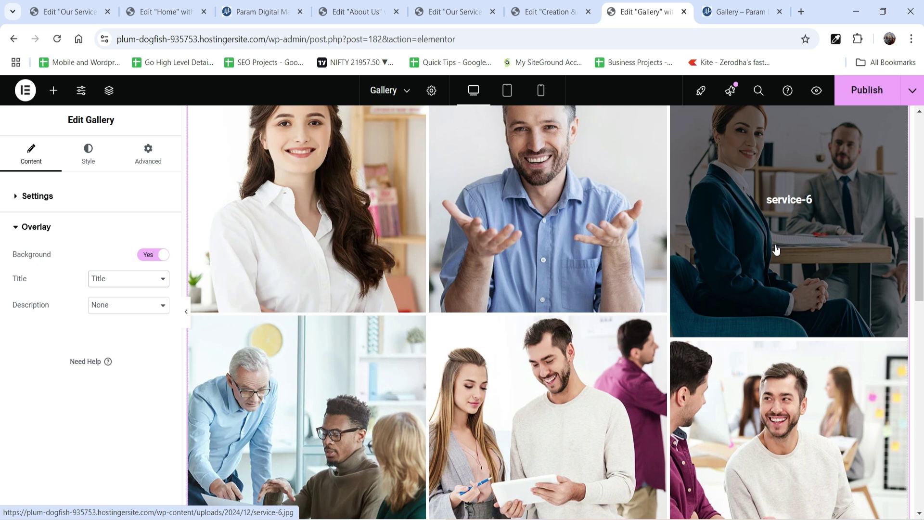
- Set the overlay's Description to Alt and turn off the overlay background
click(117, 305)
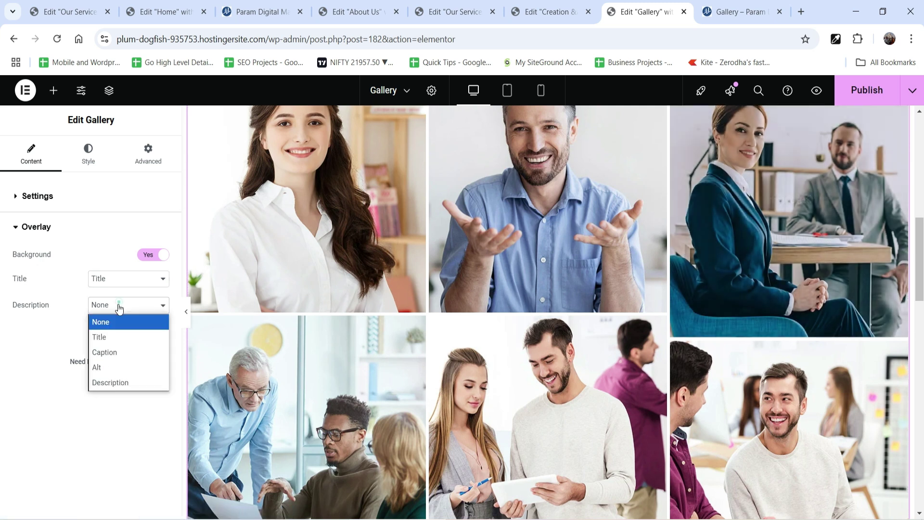
click(119, 370)
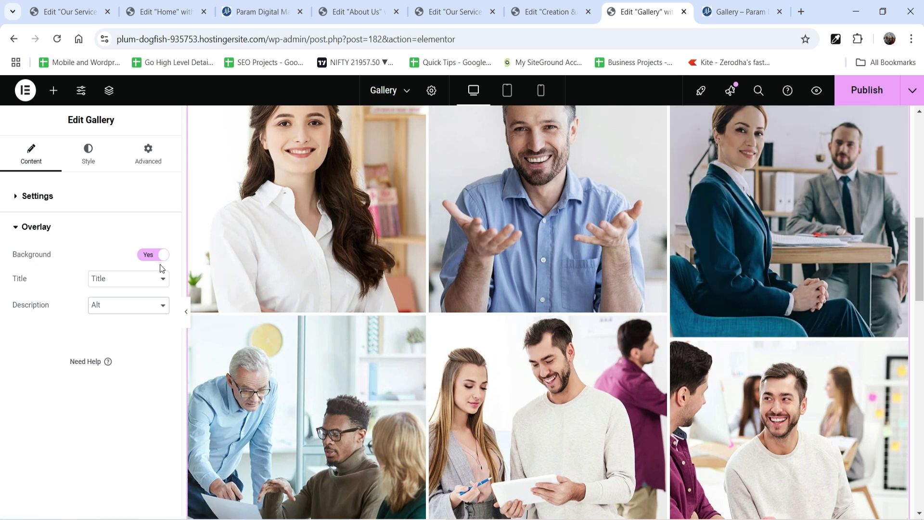
click(148, 255)
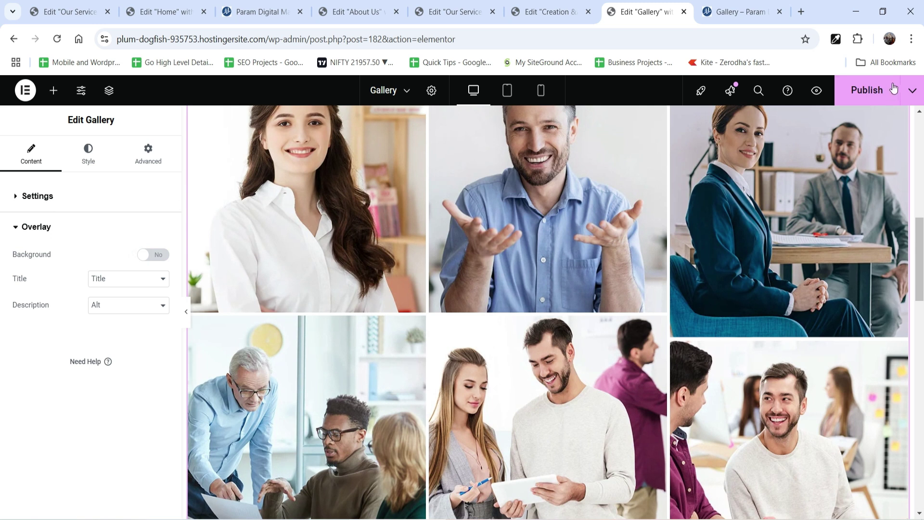
- Publish the masonry gallery, check its layout and overlay titles on the live page, and return to the editor
click(866, 96)
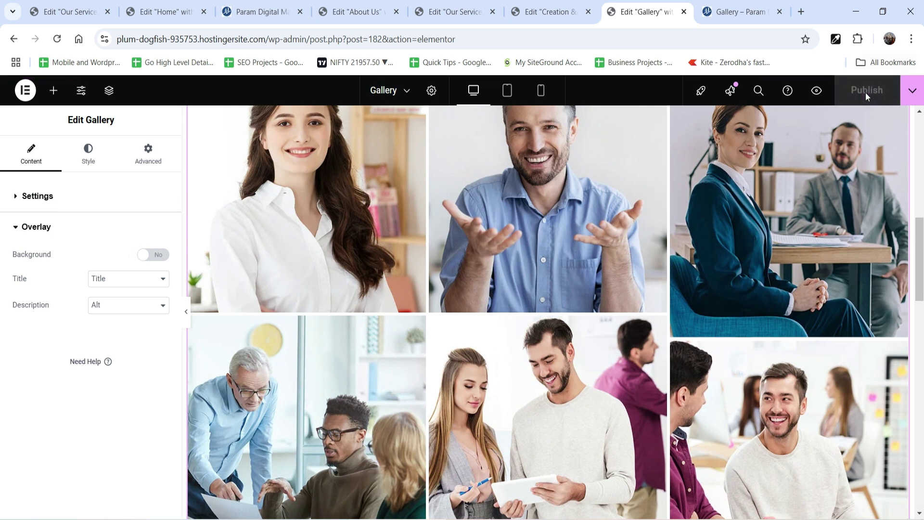
click(730, 7)
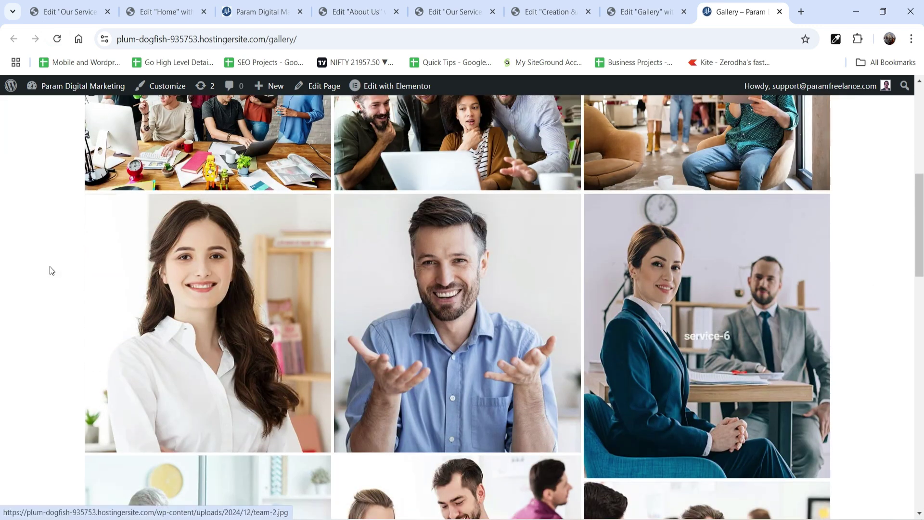
scroll(1, 271, down, 15)
key(ctrl+shift+Tab)
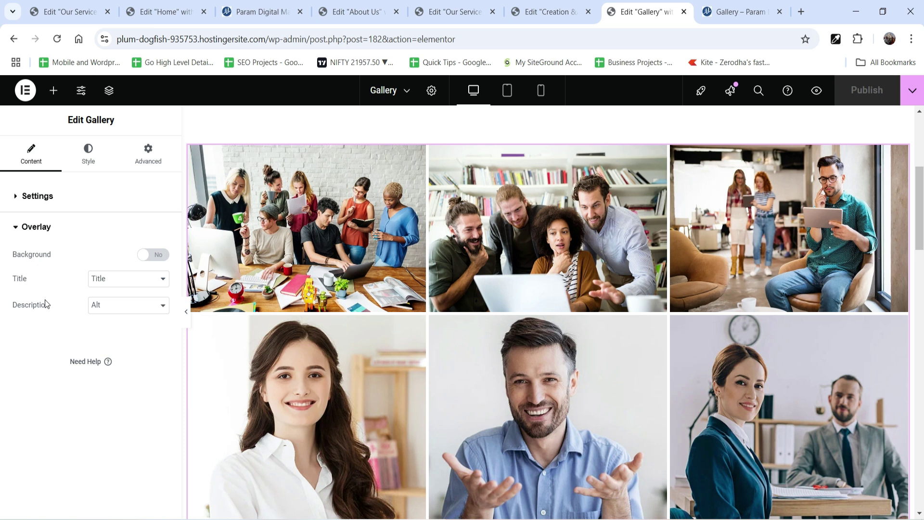
- Change the gallery layout from Masonry to Justified in the widget's Settings section
click(45, 195)
scroll(124, 275, down, 4)
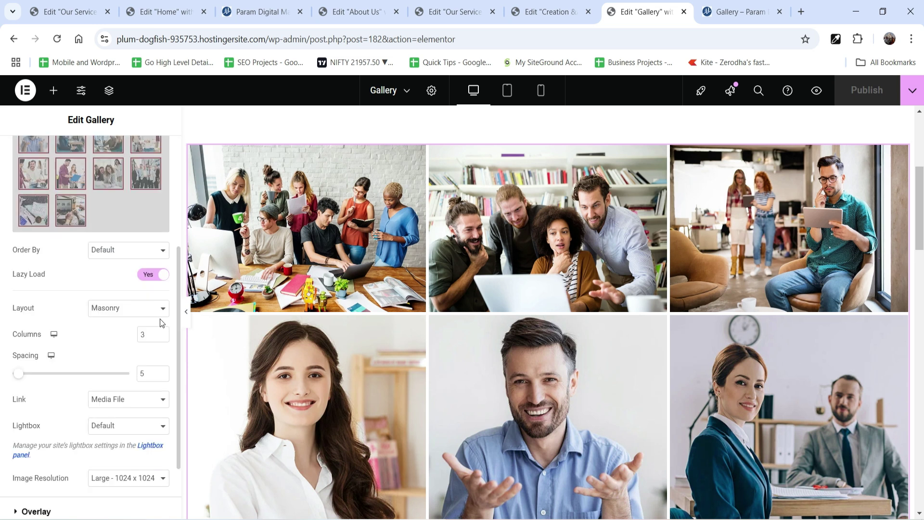
click(117, 343)
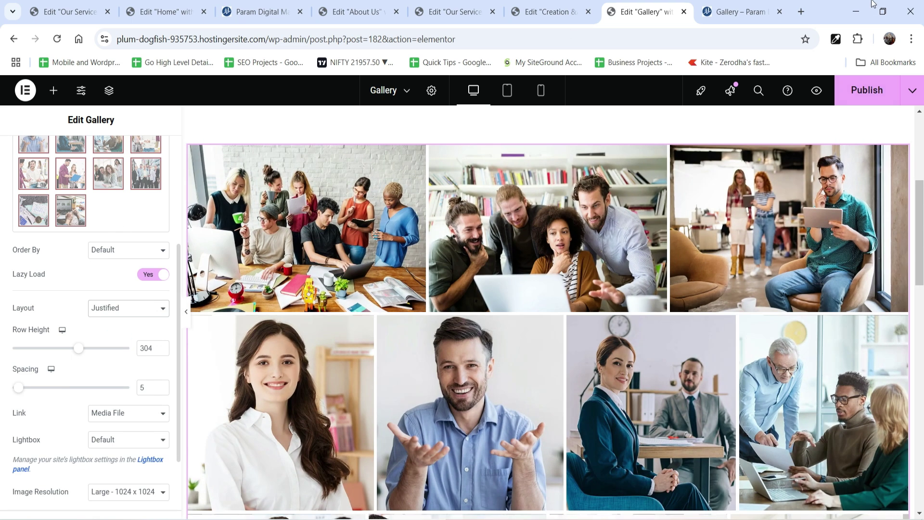
- Publish the justified gallery and reload the live Gallery page to check the new layout
click(866, 90)
click(740, 12)
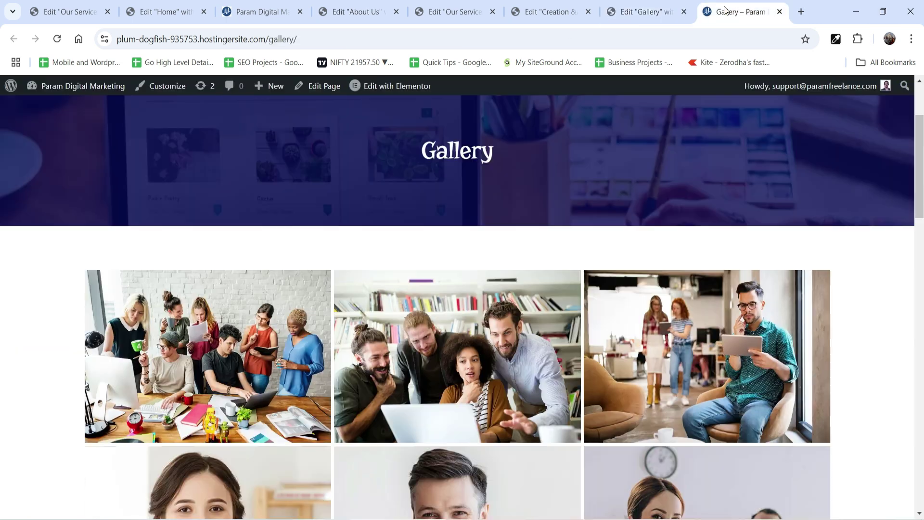
click(56, 39)
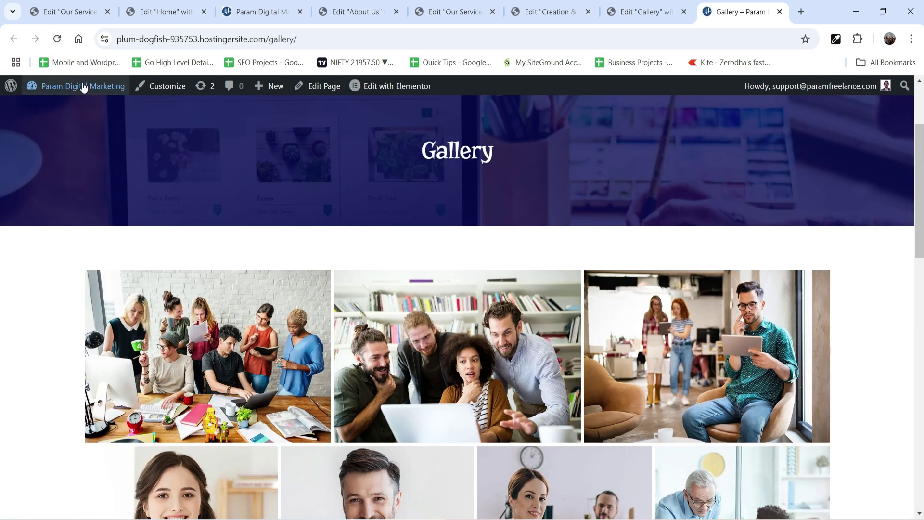
- Go to the WordPress Menus settings through the dashboard and add the Gallery page to Main Menu
mouse_move(83, 88)
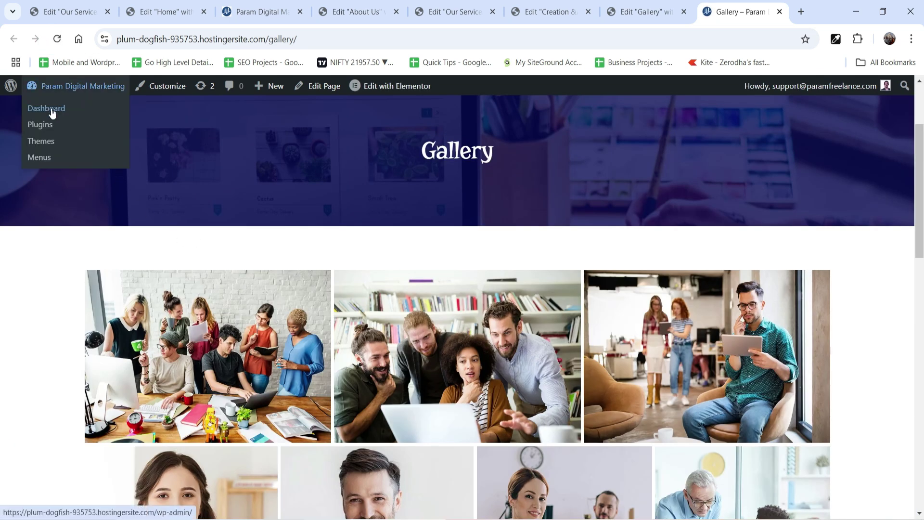
click(53, 110)
mouse_move(47, 328)
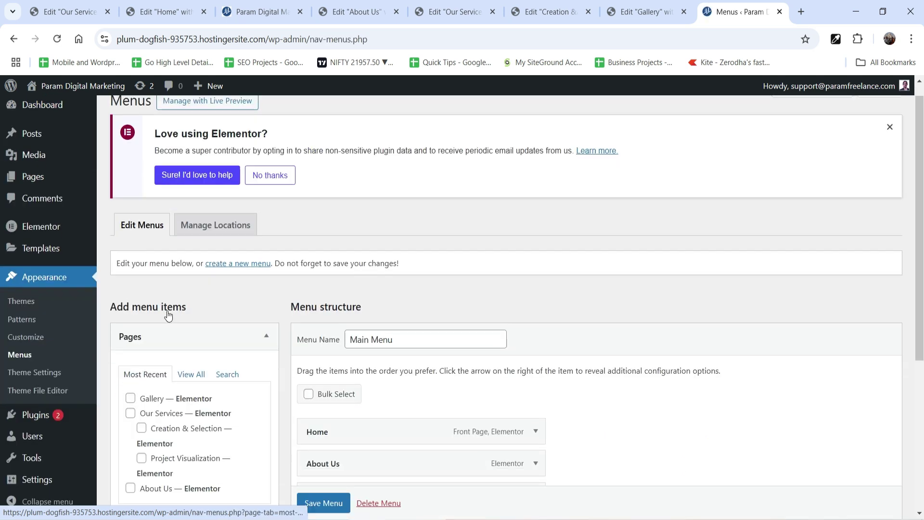
scroll(131, 236, down, 3)
click(248, 354)
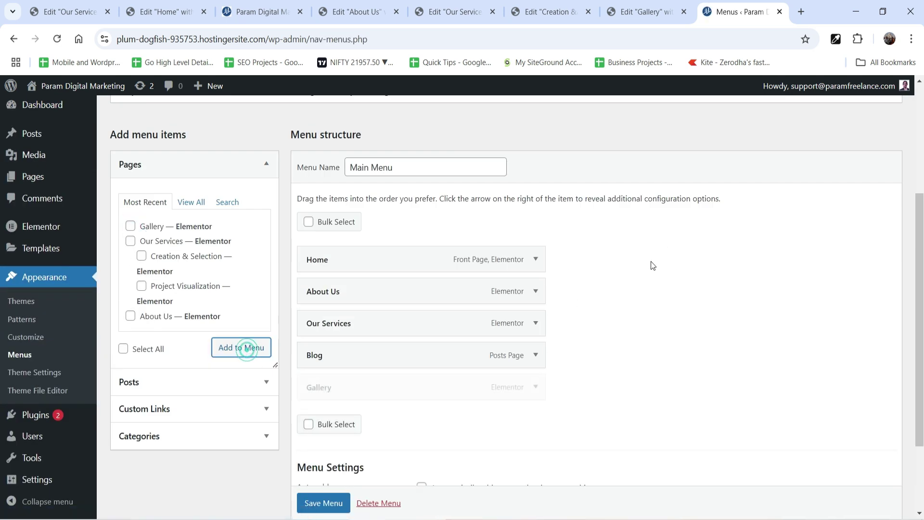
- Move the Gallery item between Our Services and Blog in Main Menu and save the menu
drag(394, 388, 398, 358)
scroll(737, 215, down, 3)
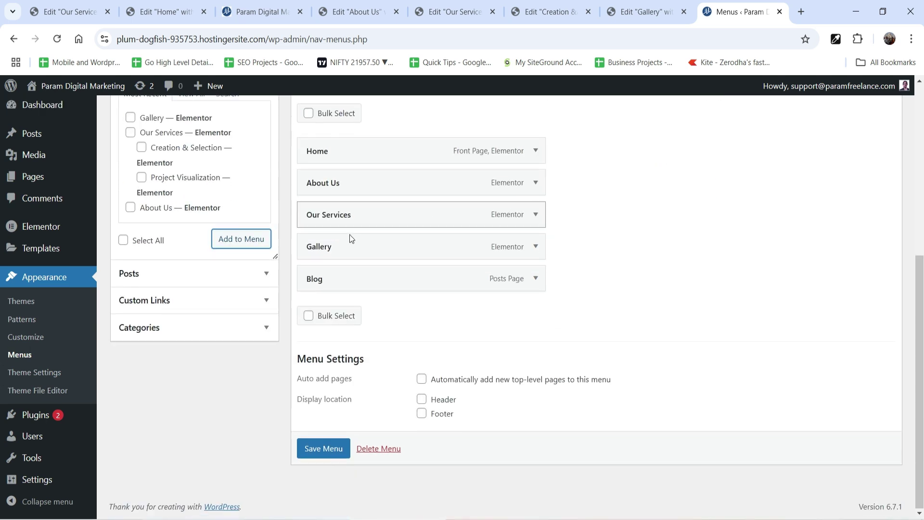
click(318, 452)
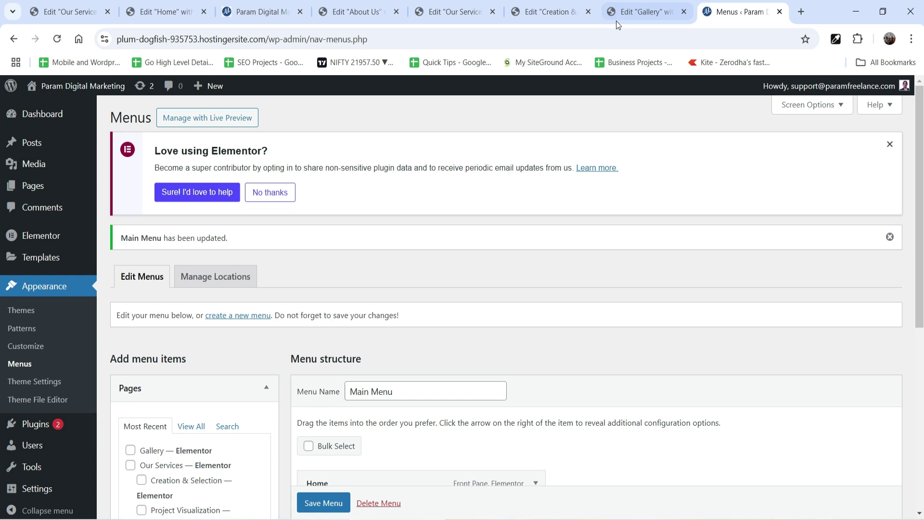
- Visit the live site's home page to check the Gallery entry in the navigation menu
mouse_move(29, 85)
click(38, 105)
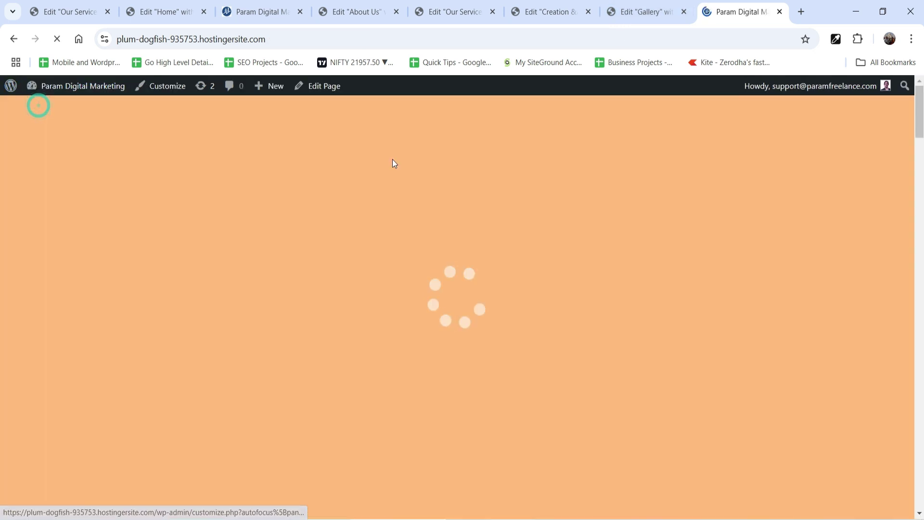